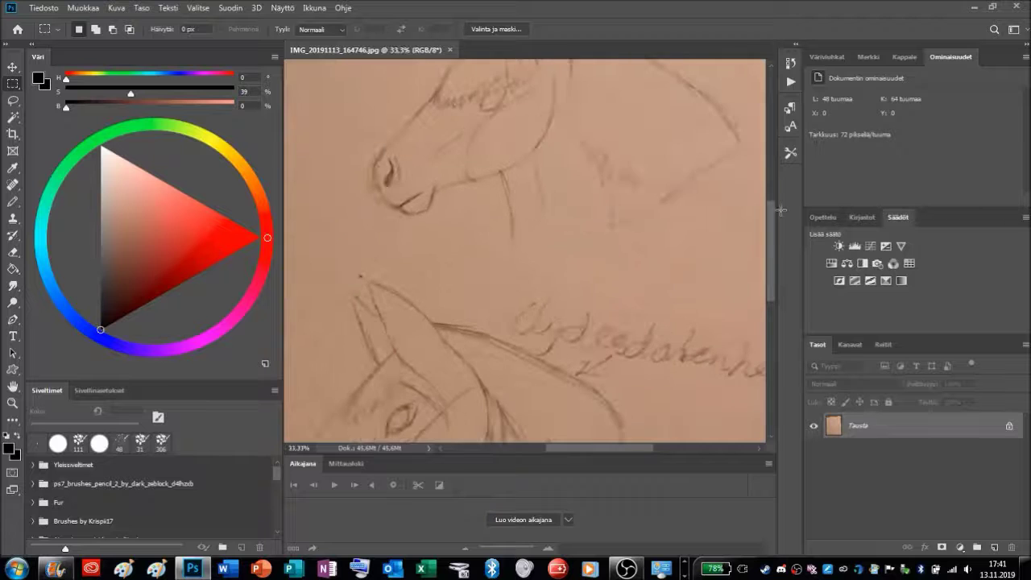
# Add a new empty layer above the sketch photo and choose the 2 px Pencil for tracing
pyautogui.moveTo(772, 221); pyautogui.dragTo(772, 195)
pyautogui.click(994, 547)
pyautogui.press('b')
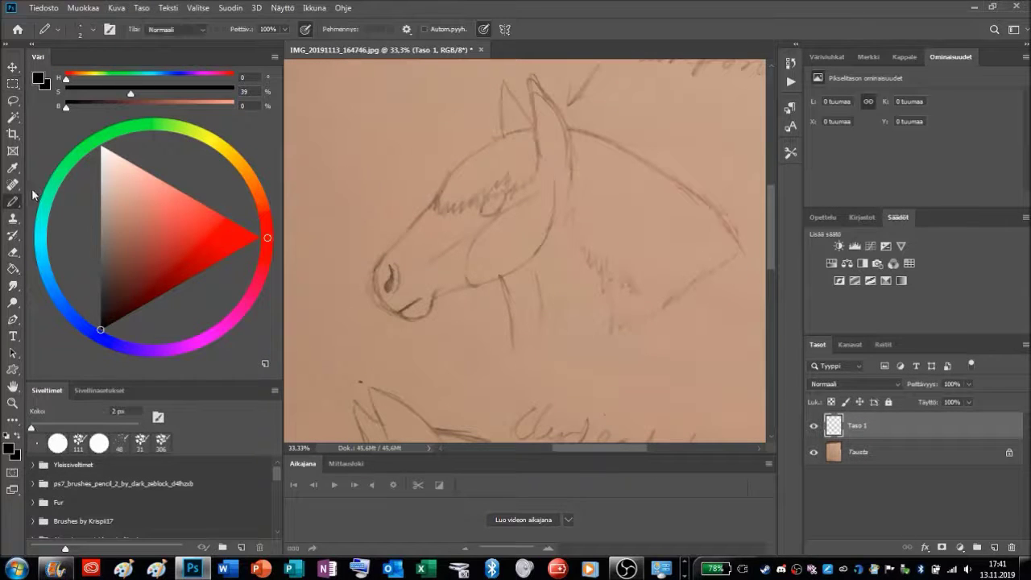
pyautogui.moveTo(383, 110)
pyautogui.mouseDown()
pyautogui.moveTo(335, 170)
pyautogui.moveTo(306, 246)
pyautogui.mouseUp()
pyautogui.moveTo(363, 169)
pyautogui.mouseDown()
pyautogui.moveTo(337, 198)
pyautogui.moveTo(308, 274)
pyautogui.moveTo(311, 296)
pyautogui.moveTo(319, 241)
pyautogui.mouseUp()
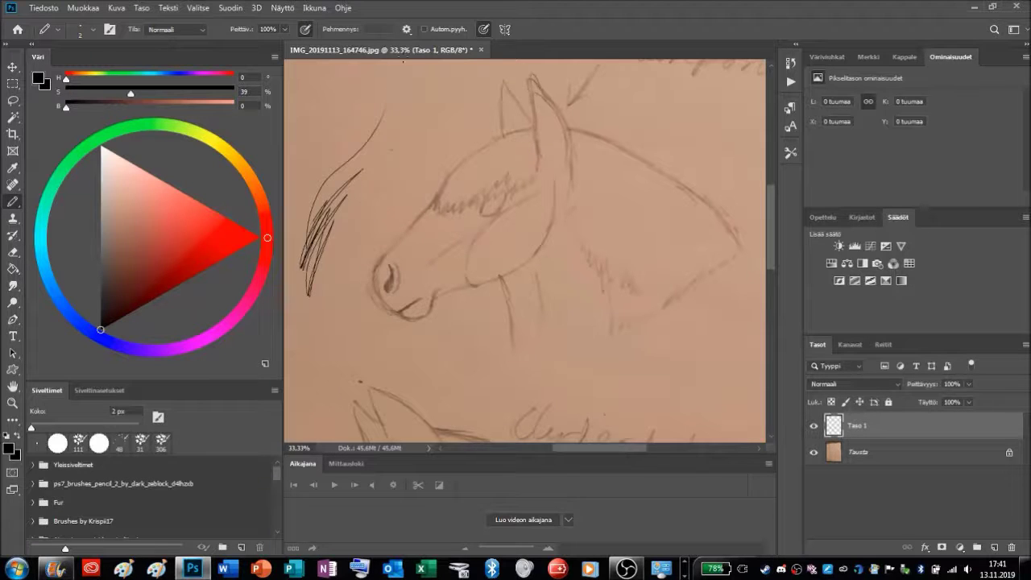
pyautogui.hotkey('ctrl', 'z')
pyautogui.hotkey('ctrl', 'z')
pyautogui.hotkey('ctrl', 'z')
pyautogui.hotkey('ctrl', 'z')
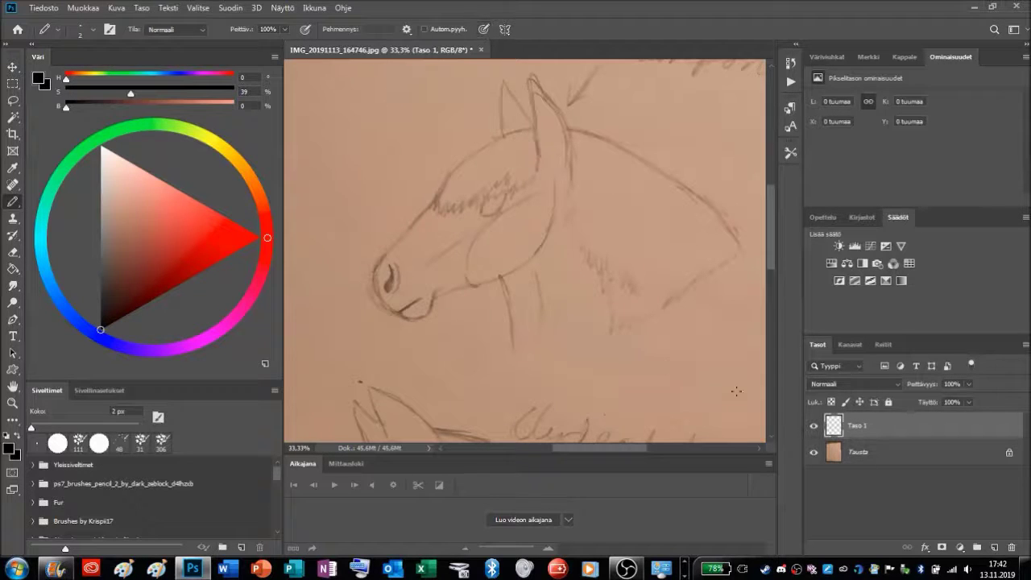
# Trace the curved jaw of the upper horse head in black on the new layer
pyautogui.hotkey('ctrl', '+')
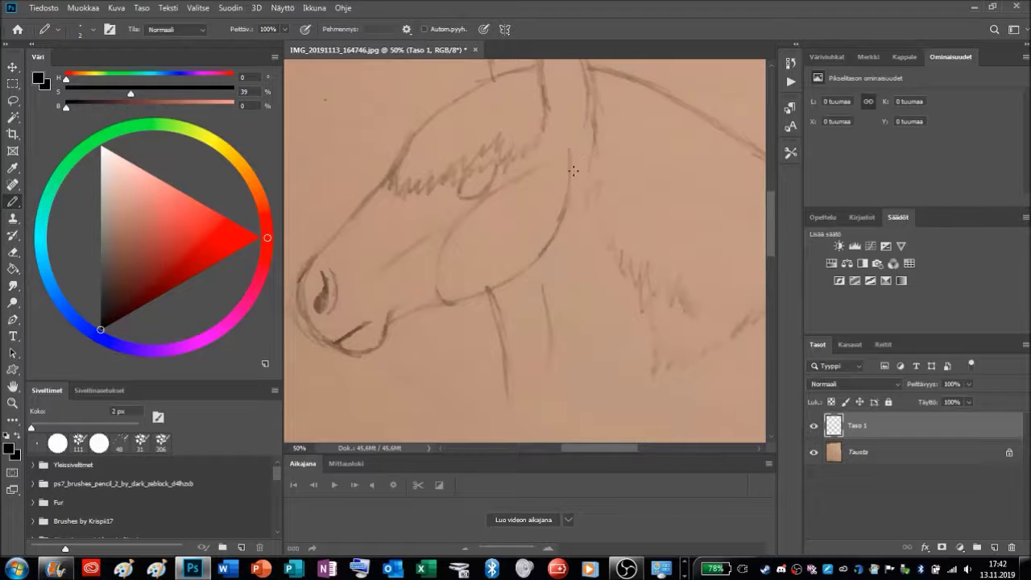
pyautogui.moveTo(572, 194); pyautogui.dragTo(569, 229)
pyautogui.hotkey('ctrl', 'z')
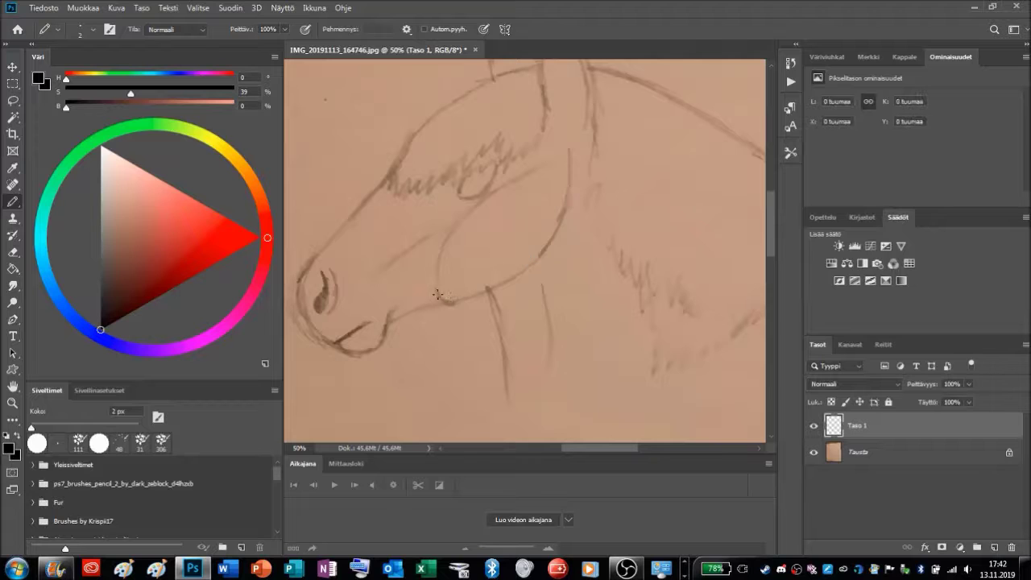
pyautogui.moveTo(470, 303)
pyautogui.mouseDown()
pyautogui.moveTo(528, 264)
pyautogui.moveTo(558, 218)
pyautogui.moveTo(572, 160)
pyautogui.mouseUp()
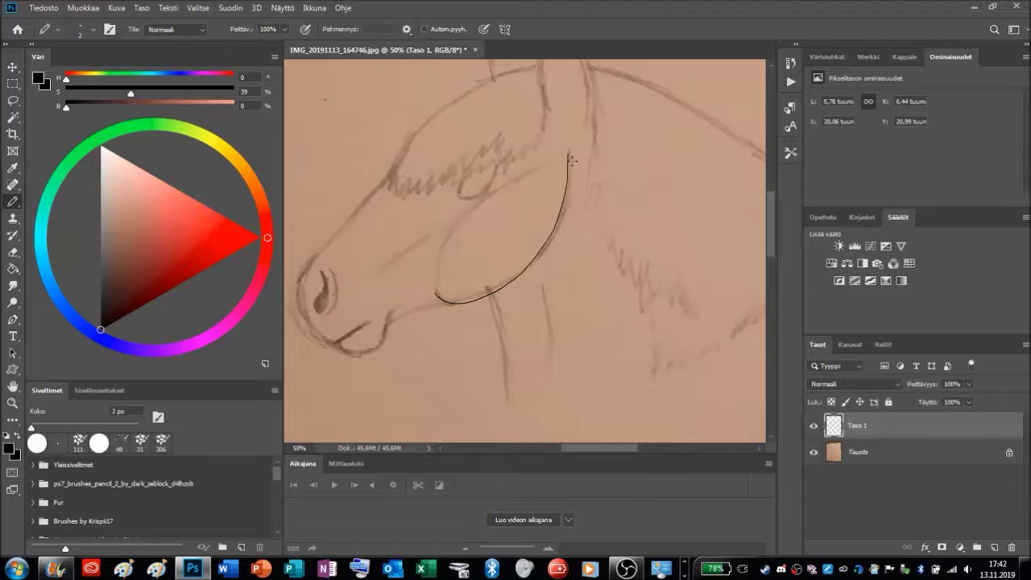
# Trace the horse's profile from the ear base down the forehead and nose, around the muzzle and back to the jaw
pyautogui.scroll(2, 540, 97)
pyautogui.moveTo(518, 112); pyautogui.dragTo(461, 139)
pyautogui.hotkey('ctrl', 'z')
pyautogui.moveTo(540, 101)
pyautogui.mouseDown()
pyautogui.moveTo(477, 122)
pyautogui.moveTo(438, 152)
pyautogui.moveTo(309, 302)
pyautogui.mouseUp()
pyautogui.moveTo(305, 352)
pyautogui.mouseDown()
pyautogui.moveTo(319, 376)
pyautogui.moveTo(369, 392)
pyautogui.moveTo(387, 378)
pyautogui.moveTo(388, 358)
pyautogui.moveTo(444, 338)
pyautogui.mouseUp()
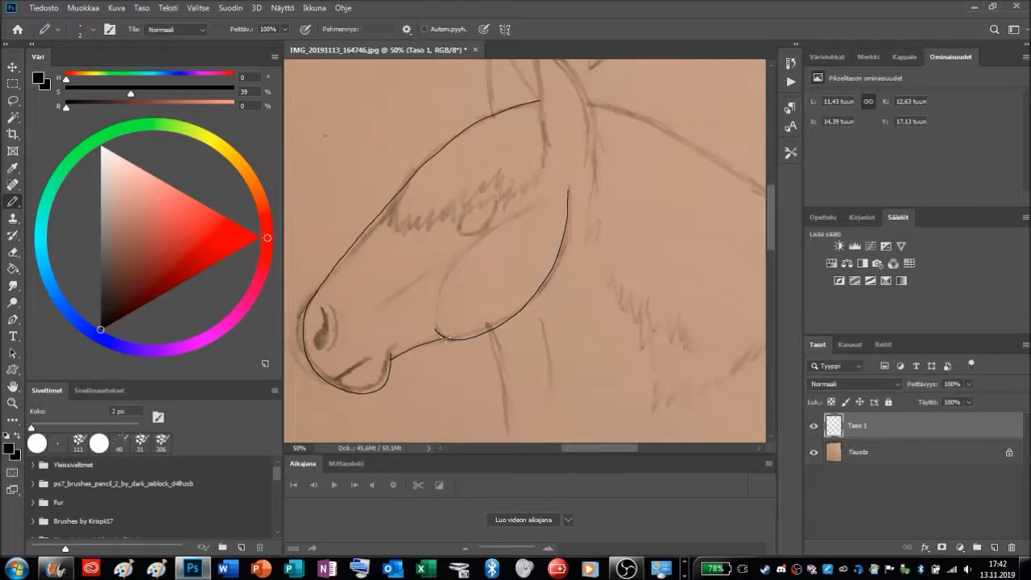
# Trace the inner cheek curve, the nostril and the short line on the side of the face
pyautogui.hotkey('ctrl', 'z')
pyautogui.moveTo(434, 321)
pyautogui.mouseDown()
pyautogui.moveTo(440, 289)
pyautogui.moveTo(550, 202)
pyautogui.mouseUp()
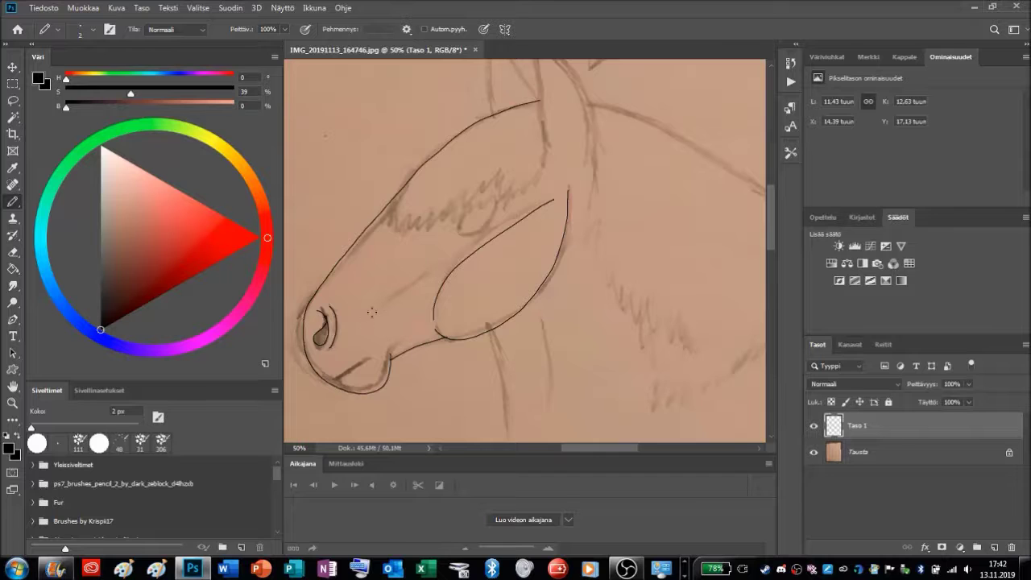
pyautogui.moveTo(380, 307)
pyautogui.mouseDown()
pyautogui.moveTo(415, 283)
pyautogui.moveTo(381, 307)
pyautogui.mouseUp()
pyautogui.hotkey('ctrl', 'z')
pyautogui.hotkey('ctrl', 'z')
# Trace the horse's mouth as a short slanted line at the muzzle
pyautogui.moveTo(331, 382); pyautogui.dragTo(367, 360)
pyautogui.hotkey('ctrl', 'z')
pyautogui.hotkey('ctrl', 'z')
pyautogui.moveTo(330, 382); pyautogui.dragTo(358, 368)
pyautogui.hotkey('ctrl', 'z')
# Draw the jagged lower edge of the forelock across the forehead and outline the eye
pyautogui.moveTo(403, 200); pyautogui.dragTo(462, 173)
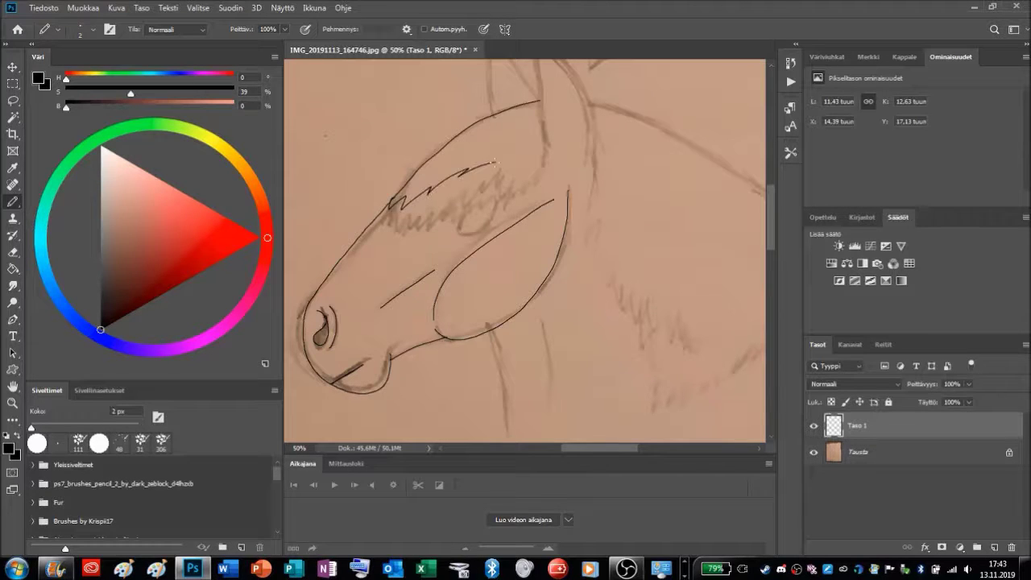
pyautogui.hotkey('ctrl', 'z')
pyautogui.moveTo(545, 159)
pyautogui.mouseDown()
pyautogui.moveTo(435, 189)
pyautogui.moveTo(390, 216)
pyautogui.moveTo(406, 195)
pyautogui.mouseUp()
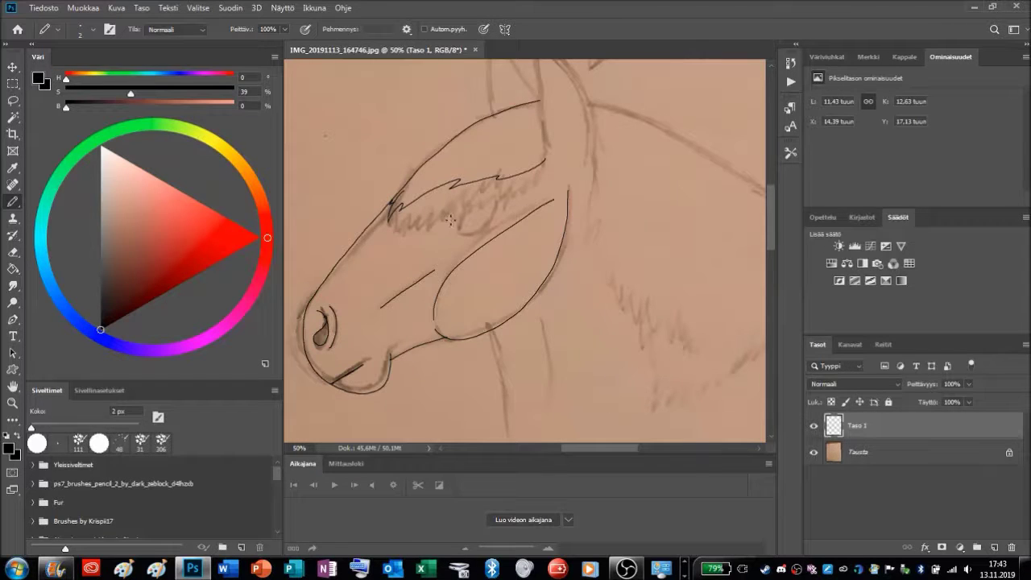
pyautogui.moveTo(452, 219); pyautogui.dragTo(489, 208)
pyautogui.hotkey('ctrl', 'z')
# Trace the throat line below the jaw and the second neck line behind it
pyautogui.scroll(-3, 483, 262)
pyautogui.moveTo(498, 233); pyautogui.dragTo(498, 305)
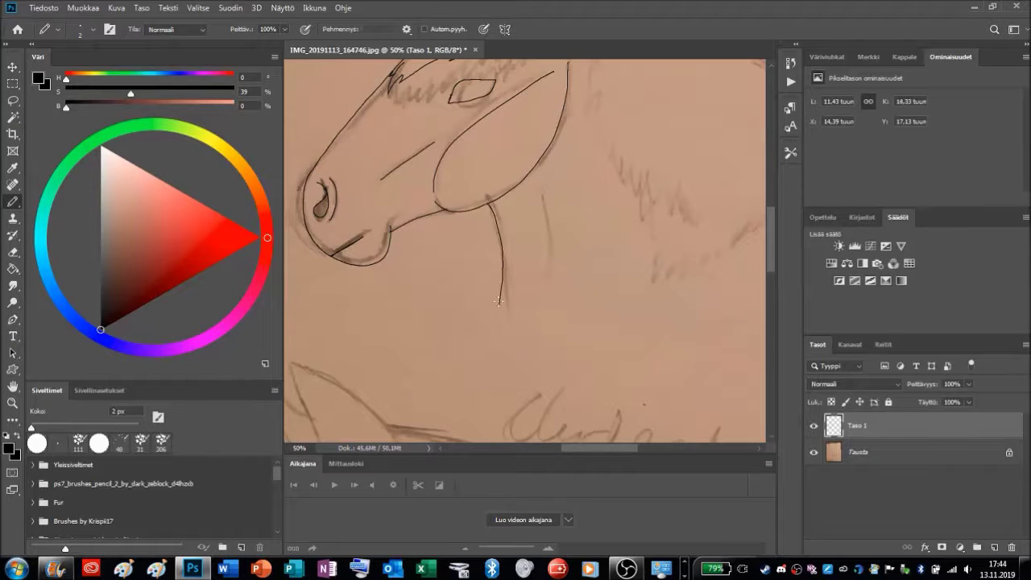
pyautogui.moveTo(543, 194); pyautogui.dragTo(554, 296)
pyautogui.hotkey('ctrl', 'z')
pyautogui.moveTo(543, 184); pyautogui.dragTo(552, 275)
pyautogui.hotkey('ctrl', 'z')
pyautogui.moveTo(541, 191); pyautogui.dragTo(552, 278)
# Trace the outlines of both of the horse's ears
pyautogui.moveTo(575, 452); pyautogui.dragTo(596, 453)
pyautogui.scroll(6, 489, 253)
pyautogui.moveTo(421, 276)
pyautogui.mouseDown()
pyautogui.moveTo(405, 149)
pyautogui.moveTo(435, 166)
pyautogui.mouseUp()
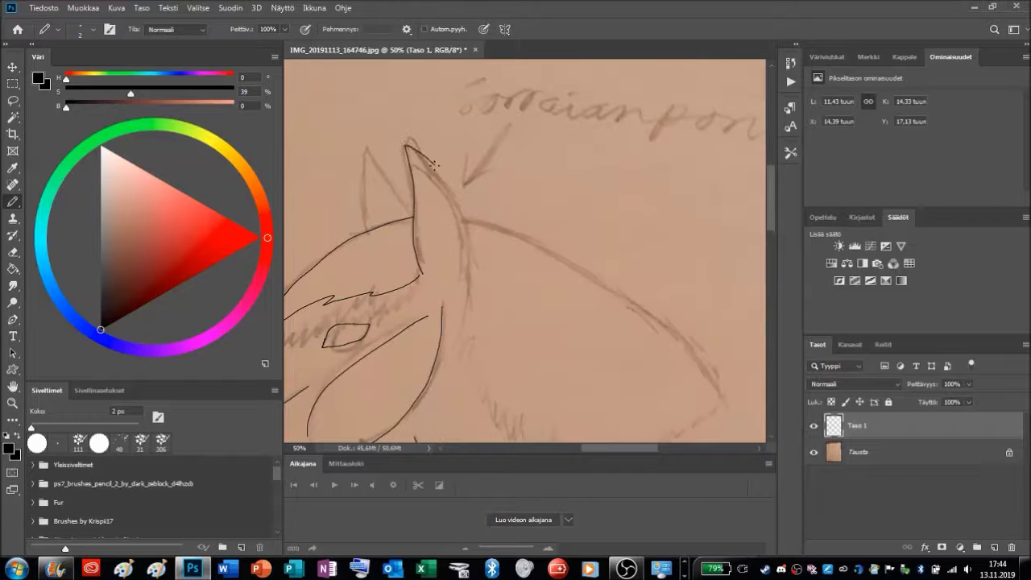
pyautogui.moveTo(456, 203); pyautogui.dragTo(467, 282)
pyautogui.moveTo(367, 231)
pyautogui.mouseDown()
pyautogui.moveTo(370, 150)
pyautogui.moveTo(412, 216)
pyautogui.mouseUp()
# Trace the mane with a smooth arched neck crest and a jagged hair edge along its front and bottom
pyautogui.scroll(-5, 733, 234)
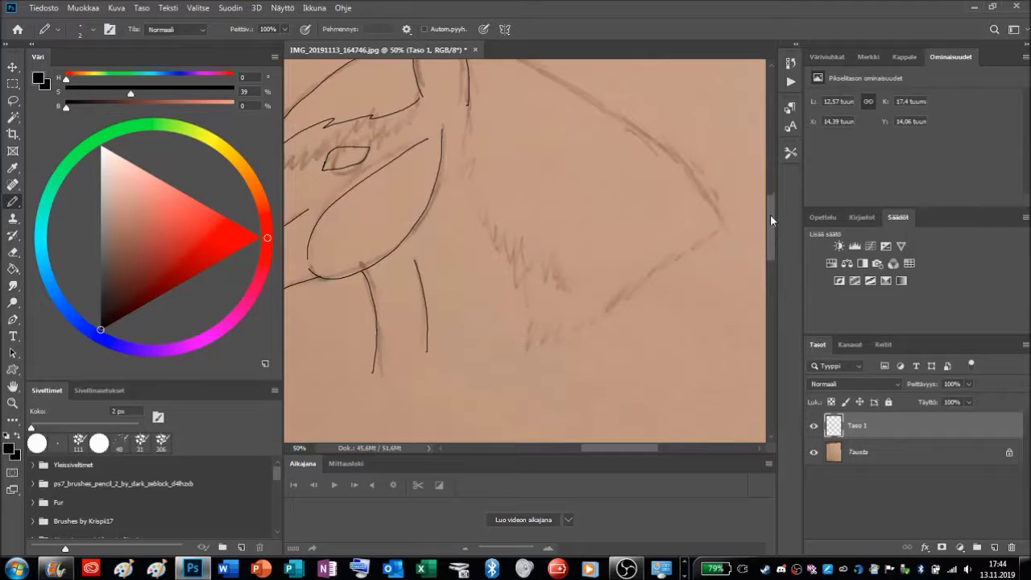
pyautogui.scroll(3, 697, 209)
pyautogui.moveTo(493, 137)
pyautogui.mouseDown()
pyautogui.moveTo(549, 156)
pyautogui.moveTo(648, 225)
pyautogui.moveTo(716, 312)
pyautogui.mouseUp()
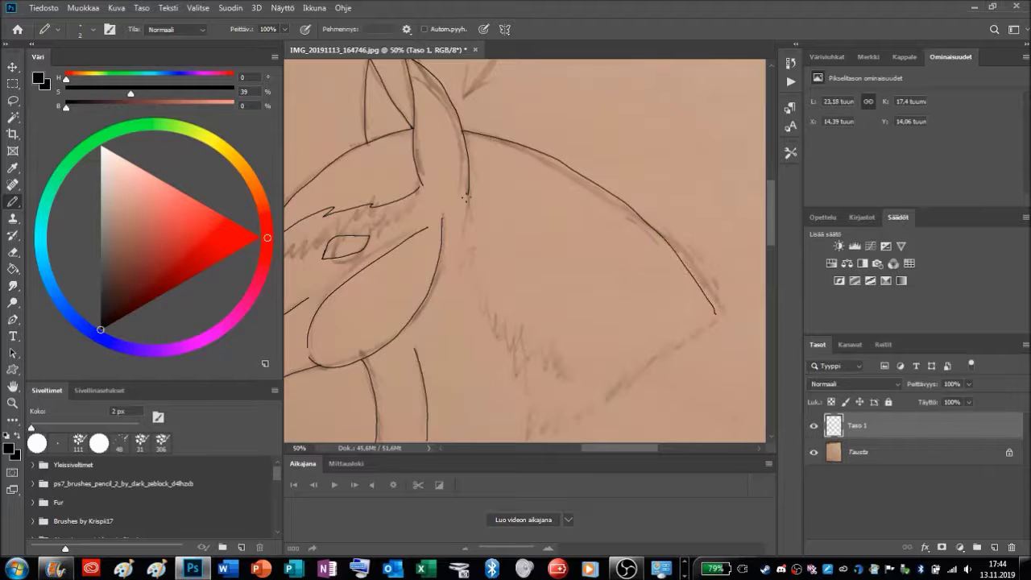
pyautogui.hotkey('ctrl', 'z')
pyautogui.moveTo(456, 243)
pyautogui.mouseDown()
pyautogui.moveTo(470, 304)
pyautogui.moveTo(513, 358)
pyautogui.moveTo(523, 433)
pyautogui.moveTo(561, 414)
pyautogui.moveTo(544, 413)
pyautogui.moveTo(557, 422)
pyautogui.moveTo(569, 413)
pyautogui.moveTo(567, 422)
pyautogui.moveTo(714, 324)
pyautogui.mouseUp()
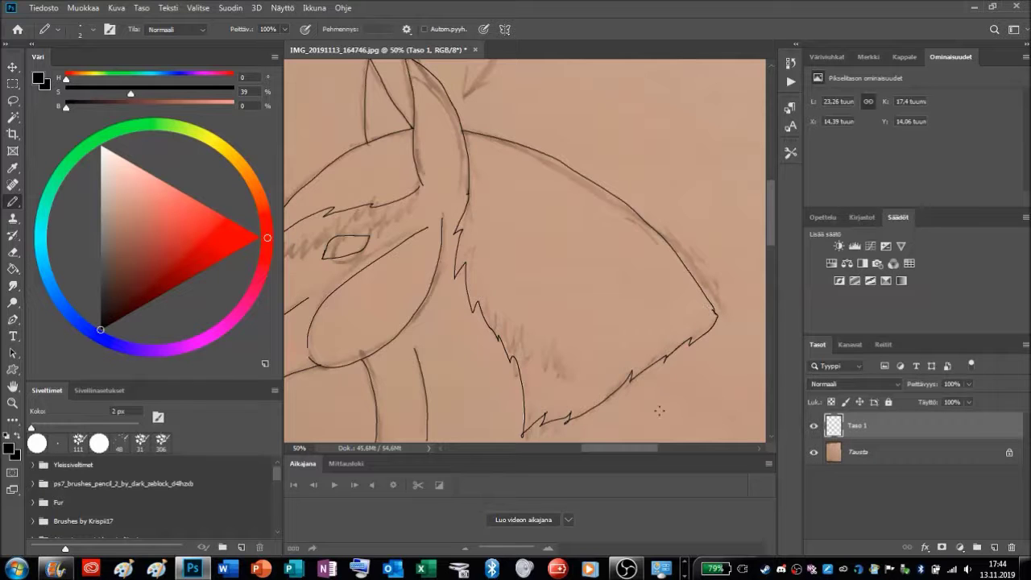
# Hide the Tausta photo layer so that only the traced line art is shown
pyautogui.hotkey('ctrl', '-')
pyautogui.hotkey('ctrl', '-')
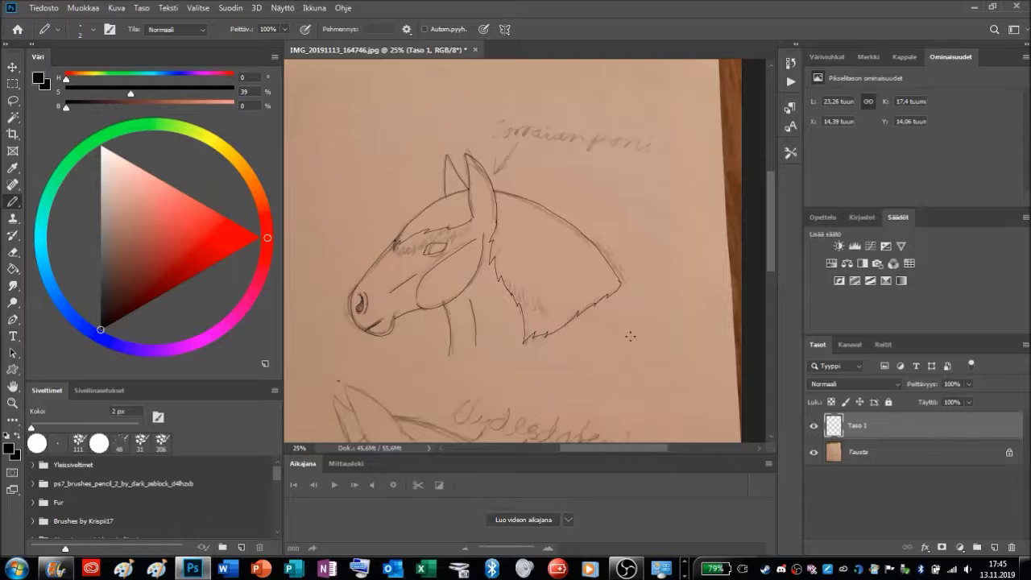
pyautogui.moveTo(768, 212)
pyautogui.mouseDown()
pyautogui.moveTo(761, 249)
pyautogui.moveTo(751, 220)
pyautogui.mouseUp()
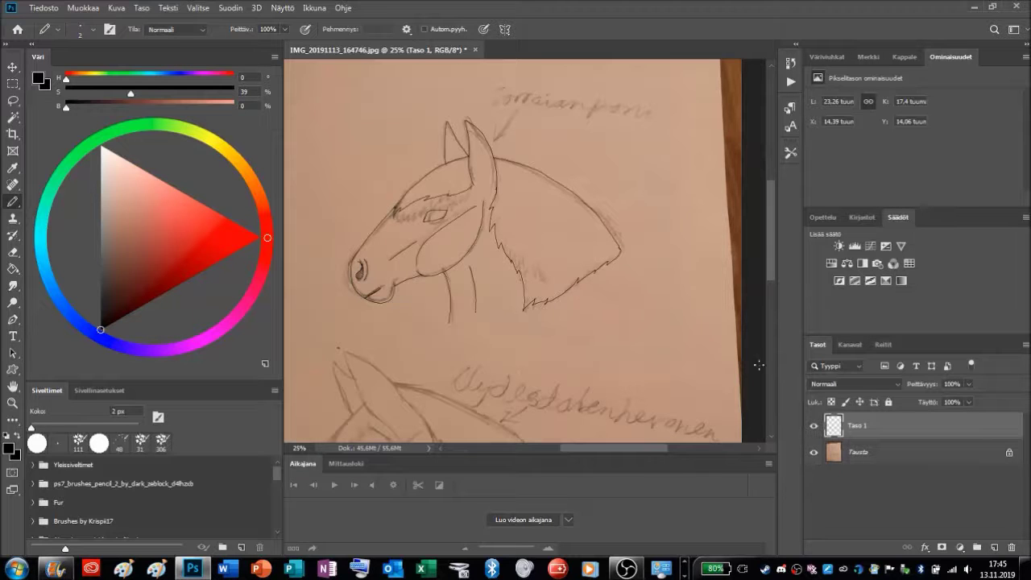
pyautogui.moveTo(773, 264)
pyautogui.mouseDown()
pyautogui.moveTo(772, 329)
pyautogui.moveTo(745, 306)
pyautogui.mouseUp()
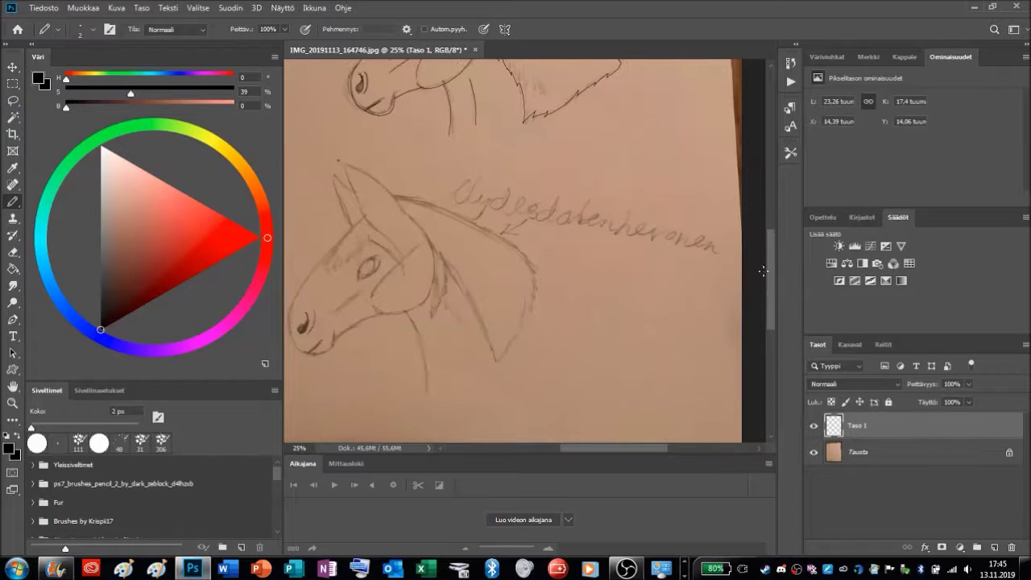
pyautogui.scroll(5, 772, 264)
pyautogui.click(814, 452)
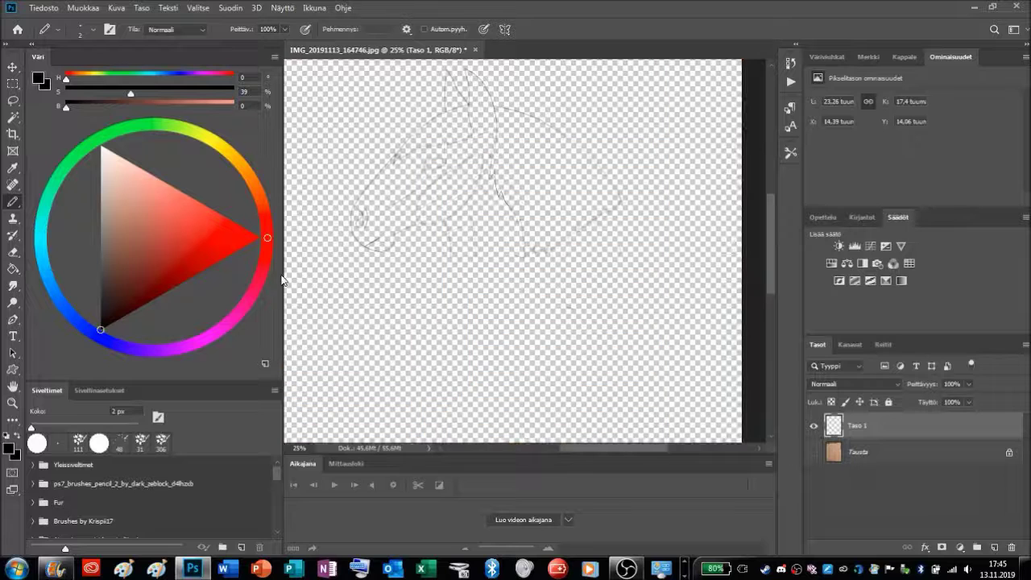
pyautogui.click(14, 133)
pyautogui.moveTo(738, 280); pyautogui.dragTo(723, 278)
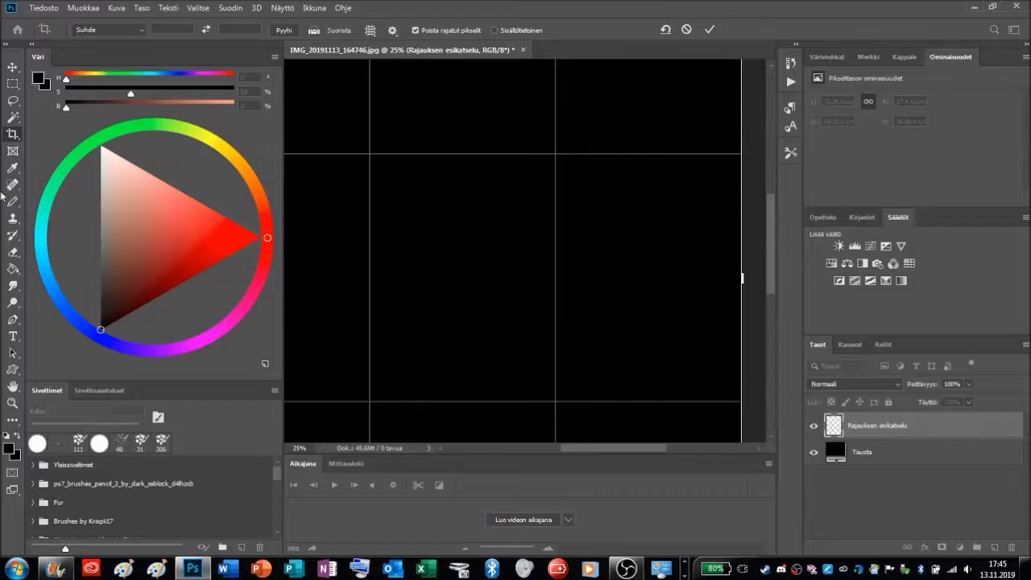
pyautogui.press('i')
# Add a new layer between the line art and the photo, and fill it with white without sampling all layers
pyautogui.click(854, 452)
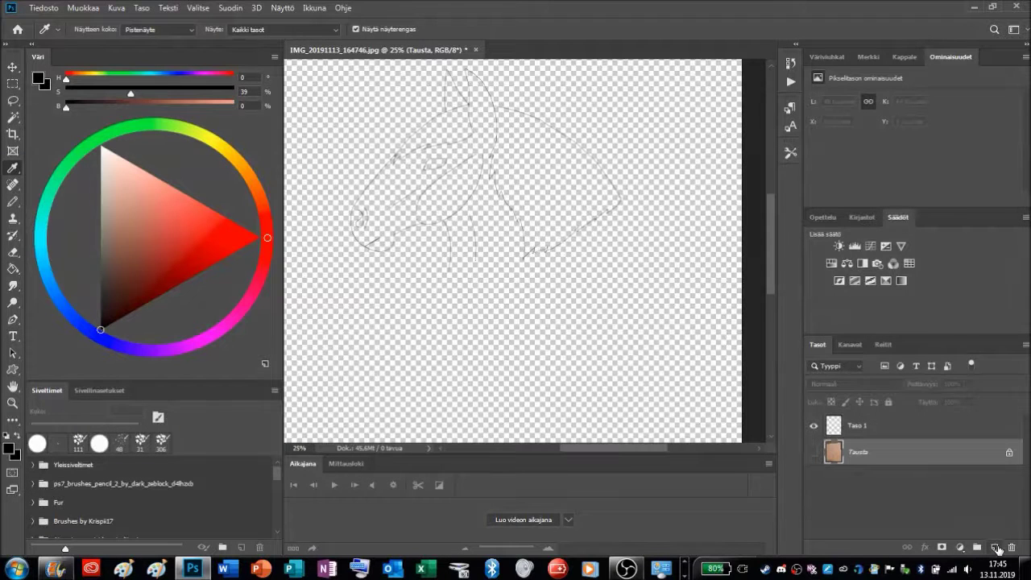
pyautogui.click(995, 548)
pyautogui.click(13, 286)
pyautogui.click(12, 269)
pyautogui.press('x')
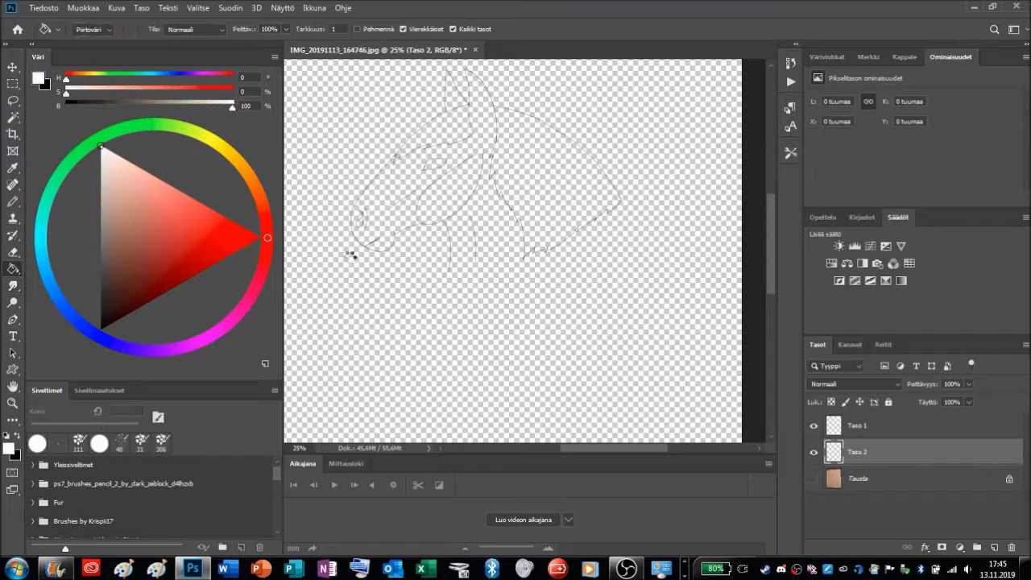
pyautogui.click(355, 260)
pyautogui.click(454, 29)
pyautogui.hotkey('ctrl', 'z')
pyautogui.click(429, 342)
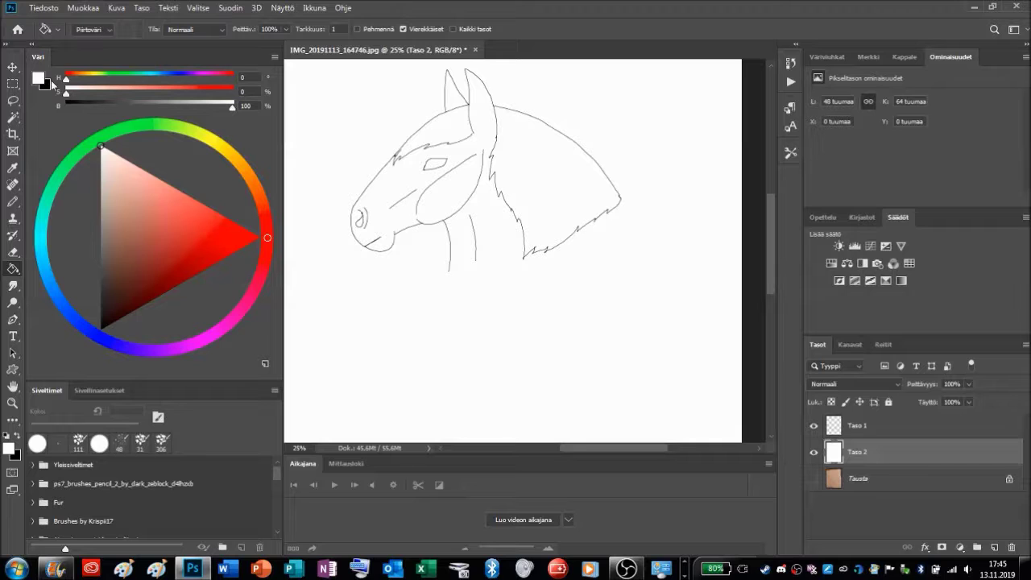
# Crop the canvas closely around the traced horse head
pyautogui.click(13, 134)
pyautogui.moveTo(324, 306); pyautogui.dragTo(663, 75)
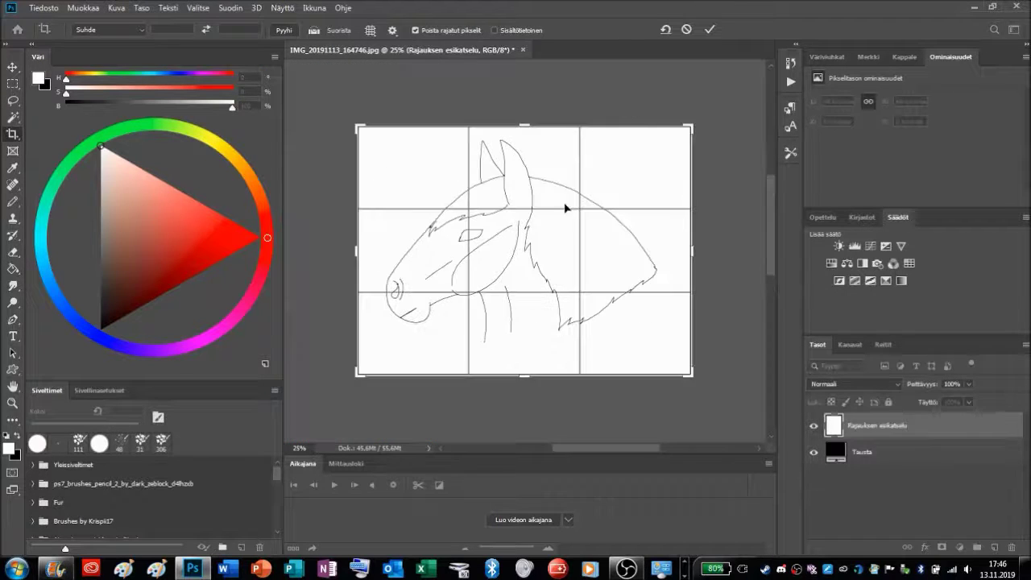
pyautogui.click(710, 29)
# Select the whole cropped canvas and copy the visible line art together with its white background
pyautogui.click(13, 83)
pyautogui.moveTo(339, 112); pyautogui.dragTo(703, 407)
pyautogui.click(83, 7)
pyautogui.click(111, 114)
# Switch to Paint, maximize its window and paste the copied horse drawing
pyautogui.click(124, 569)
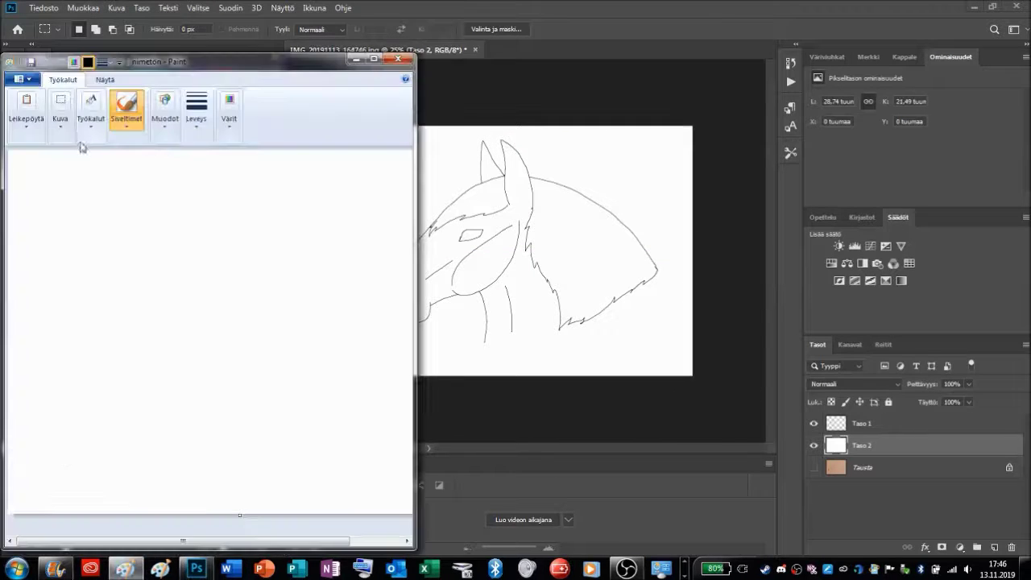
pyautogui.click(373, 58)
pyautogui.click(17, 47)
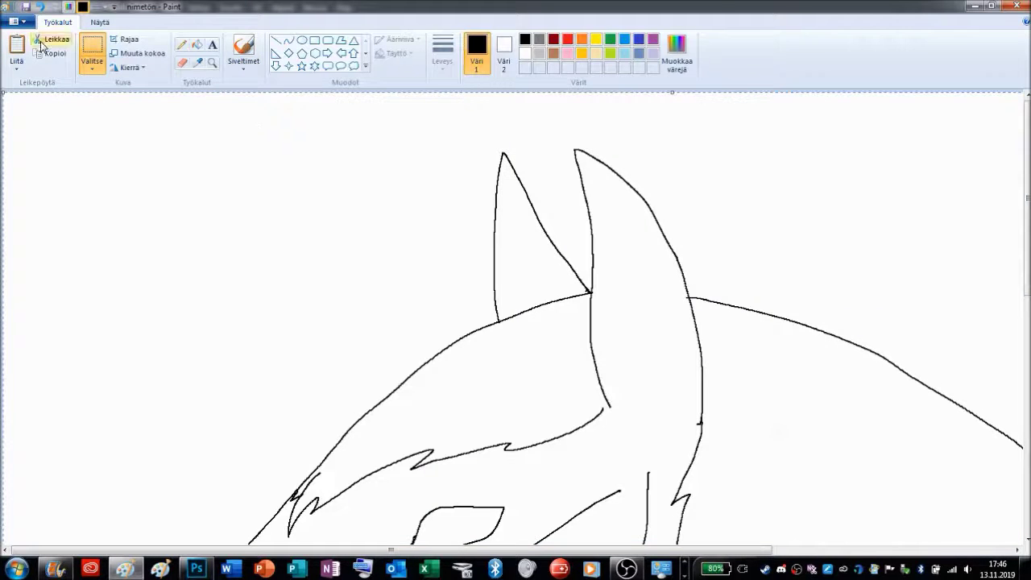
pyautogui.click(100, 22)
pyautogui.click(51, 47)
pyautogui.click(51, 46)
pyautogui.click(17, 48)
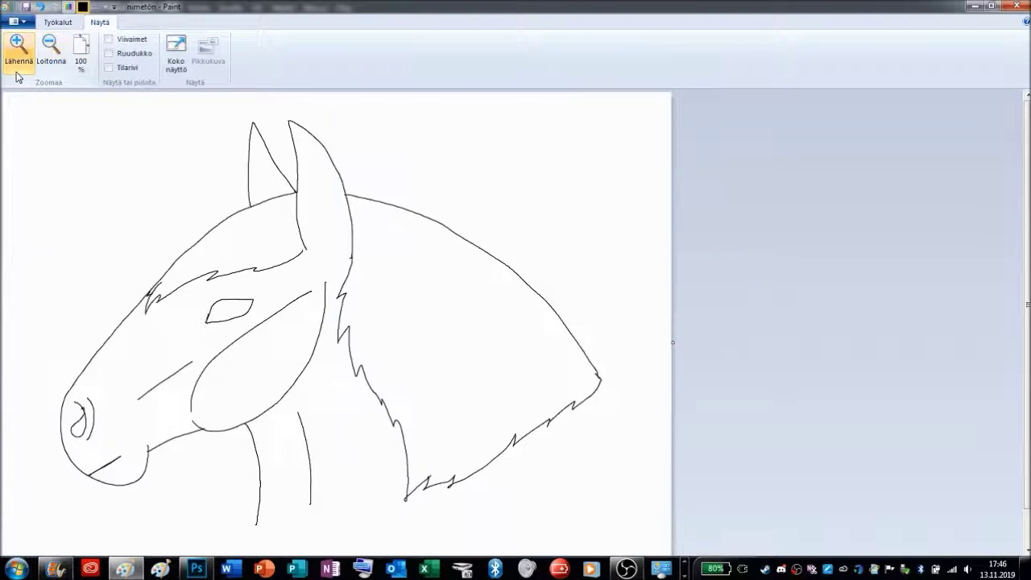
# Fill the horse's nostril with black
pyautogui.click(58, 23)
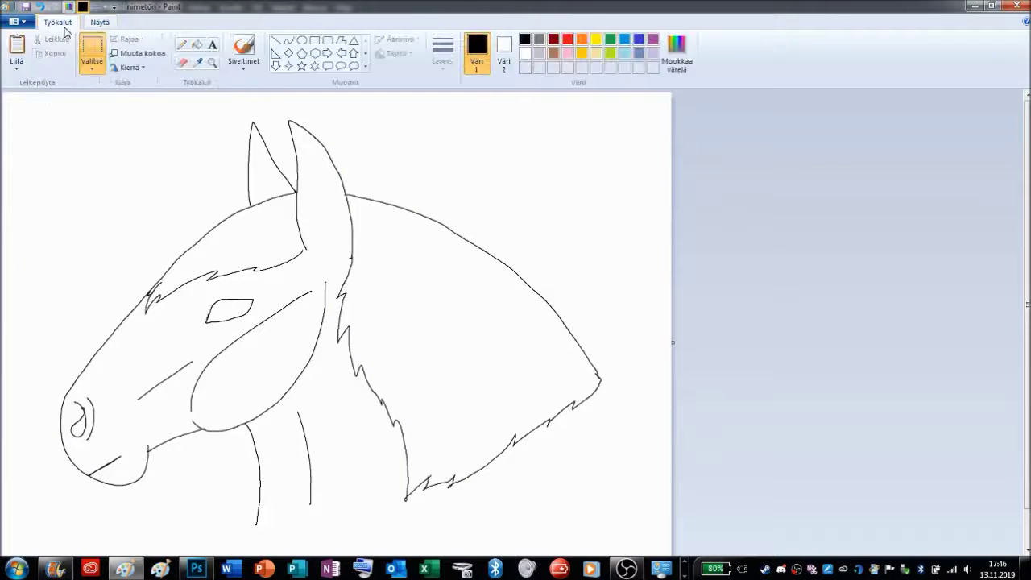
pyautogui.click(197, 46)
pyautogui.click(79, 423)
# Draw a second curved edge along the nostril's upper line with the black pencil and clean up stray pixels in white
pyautogui.click(212, 62)
pyautogui.click(235, 345)
pyautogui.click(235, 351)
pyautogui.click(419, 428)
pyautogui.click(182, 45)
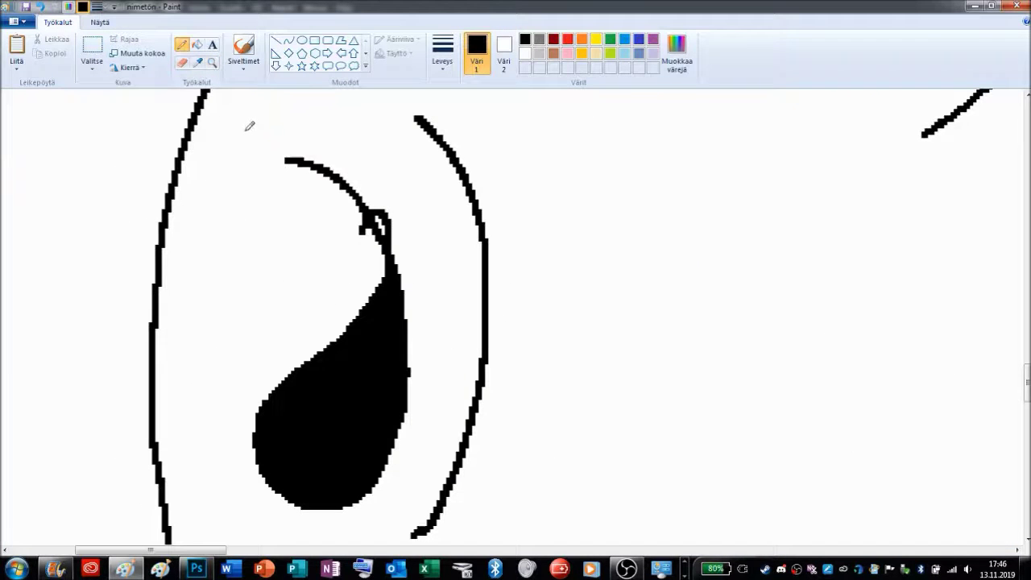
pyautogui.moveTo(288, 161); pyautogui.dragTo(359, 229)
pyautogui.hotkey('ctrl', 'z')
pyautogui.moveTo(291, 159)
pyautogui.mouseDown()
pyautogui.moveTo(326, 170)
pyautogui.moveTo(370, 238)
pyautogui.moveTo(374, 295)
pyautogui.mouseUp()
pyautogui.moveTo(379, 210)
pyautogui.mouseDown()
pyautogui.moveTo(396, 231)
pyautogui.moveTo(375, 203)
pyautogui.moveTo(386, 203)
pyautogui.moveTo(396, 226)
pyautogui.mouseUp()
pyautogui.click(525, 53)
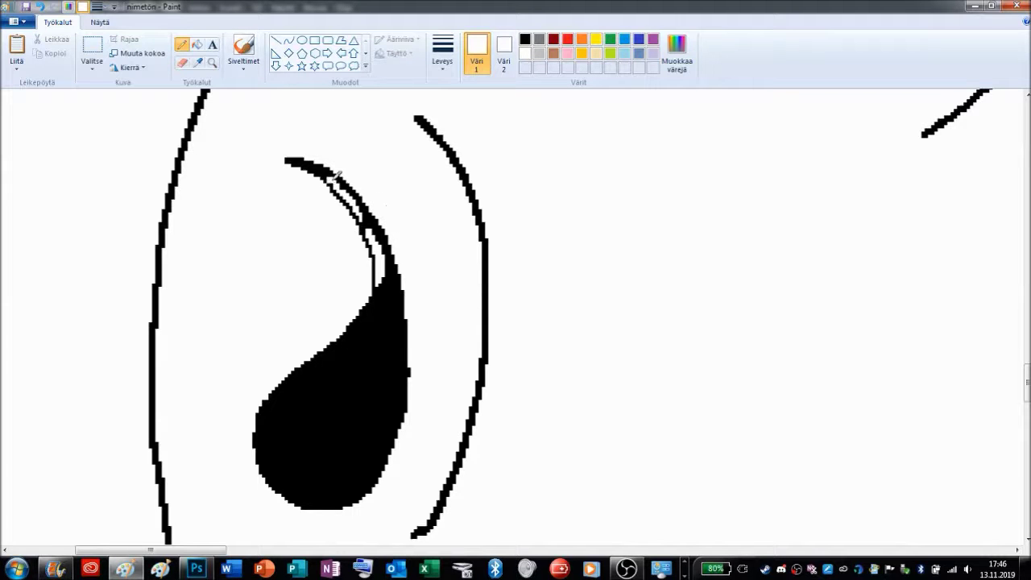
# Fill the gaps between the two curved edges of the upper nostril line with black
pyautogui.click(198, 44)
pyautogui.click(525, 39)
pyautogui.click(356, 198)
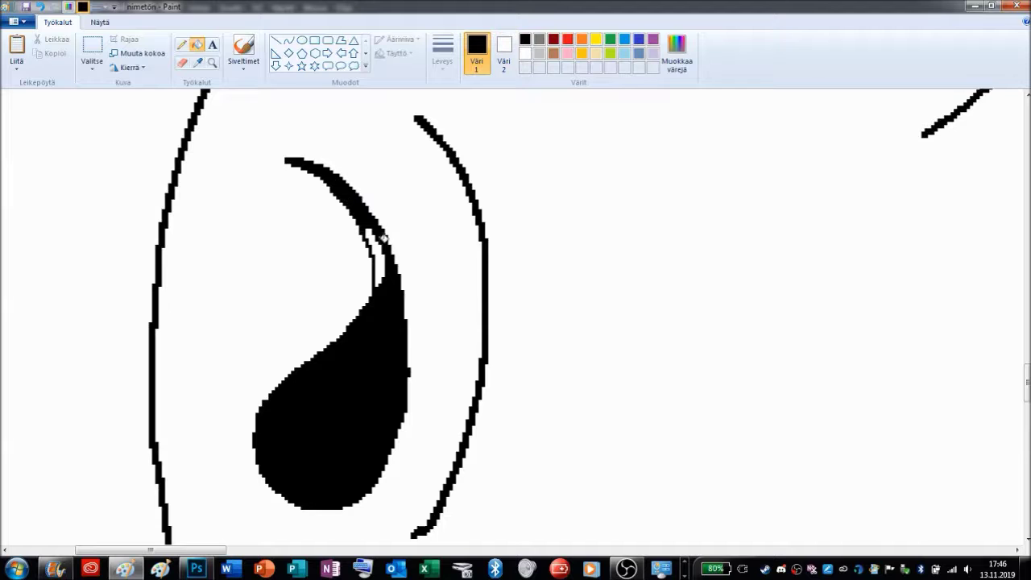
pyautogui.click(379, 238)
# Close the gap between the forelock's end and the front ear in black pencil and draw an inner contour inside that ear
pyautogui.click(100, 22)
pyautogui.click(50, 47)
pyautogui.click(50, 49)
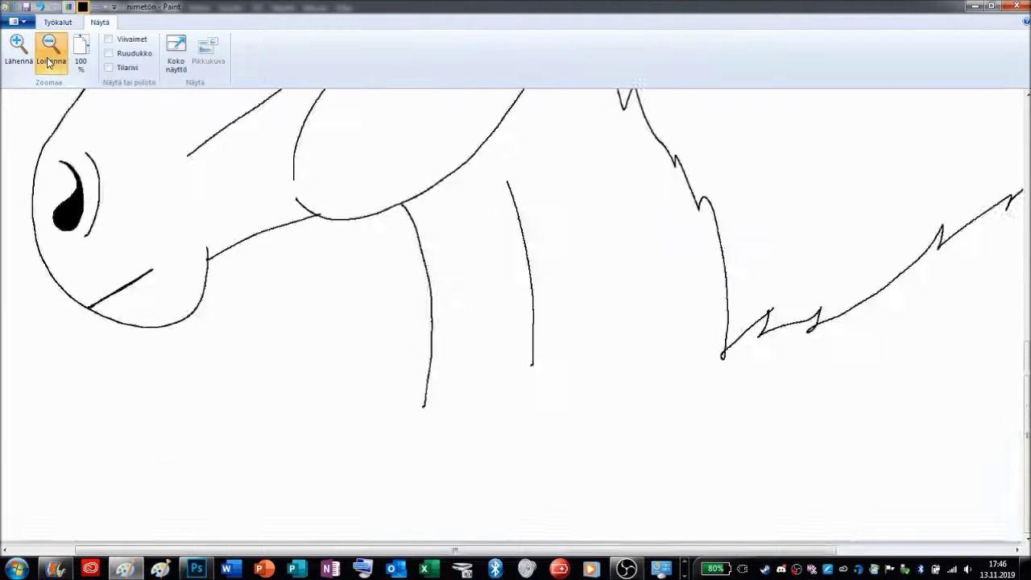
pyautogui.click(49, 61)
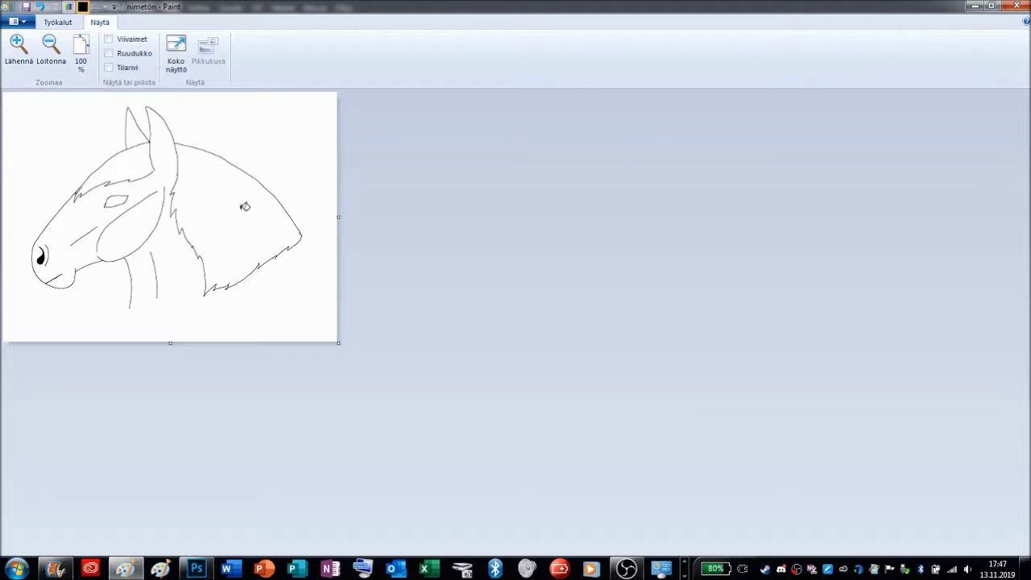
pyautogui.click(73, 24)
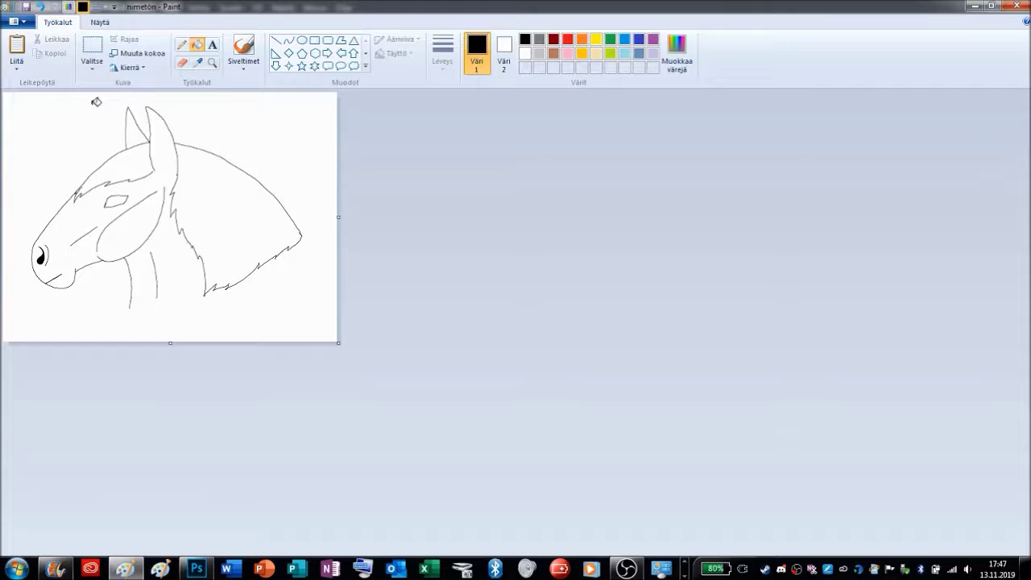
pyautogui.click(212, 62)
pyautogui.click(189, 164)
pyautogui.click(229, 170)
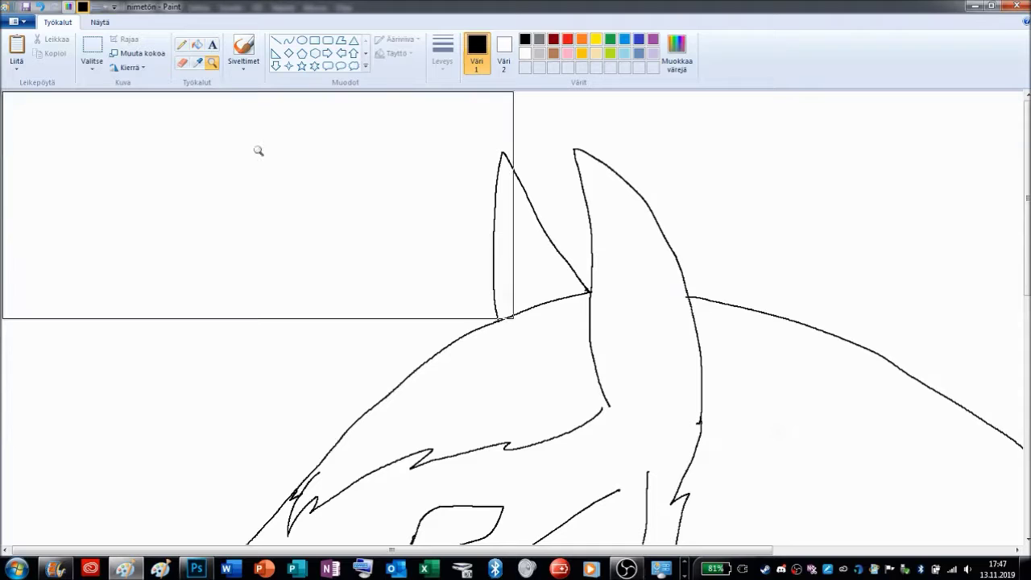
pyautogui.click(182, 45)
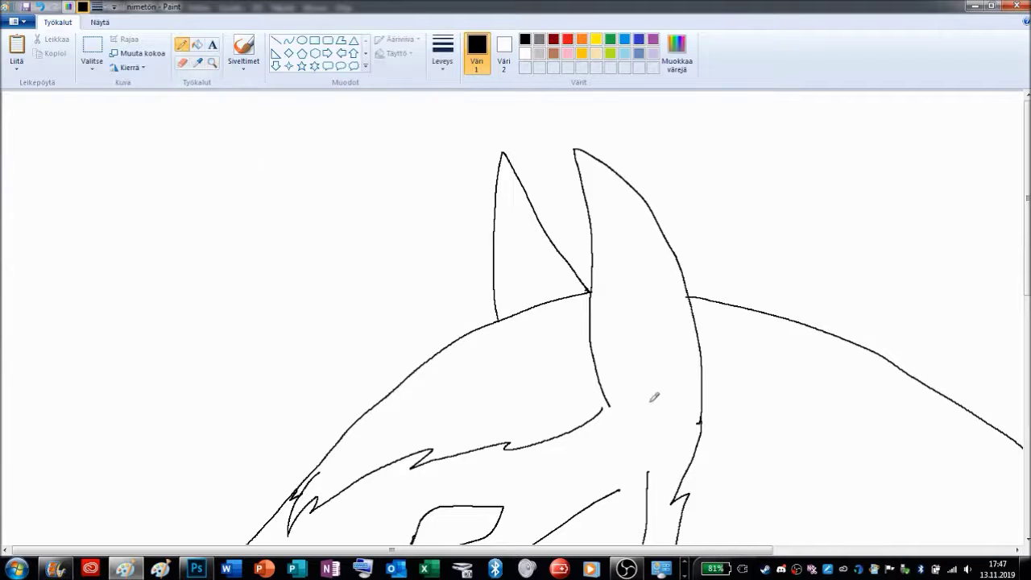
pyautogui.moveTo(610, 403); pyautogui.dragTo(610, 408)
pyautogui.click(443, 50)
pyautogui.click(415, 122)
pyautogui.moveTo(612, 400)
pyautogui.mouseDown()
pyautogui.moveTo(599, 426)
pyautogui.moveTo(613, 402)
pyautogui.mouseUp()
pyautogui.moveTo(590, 166)
pyautogui.mouseDown()
pyautogui.moveTo(606, 315)
pyautogui.moveTo(641, 420)
pyautogui.moveTo(670, 382)
pyautogui.moveTo(675, 326)
pyautogui.moveTo(669, 275)
pyautogui.moveTo(623, 191)
pyautogui.mouseUp()
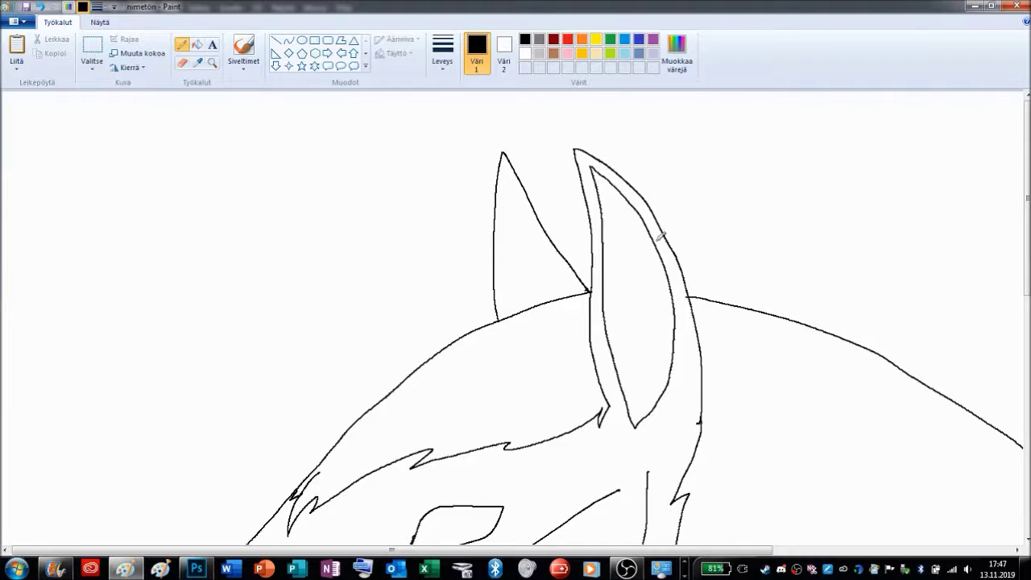
# Erase the uneven upper part of the inner ear contour, redraw it as a smoother black curve and trim its tip
pyautogui.click(212, 62)
pyautogui.click(566, 210)
pyautogui.click(566, 210)
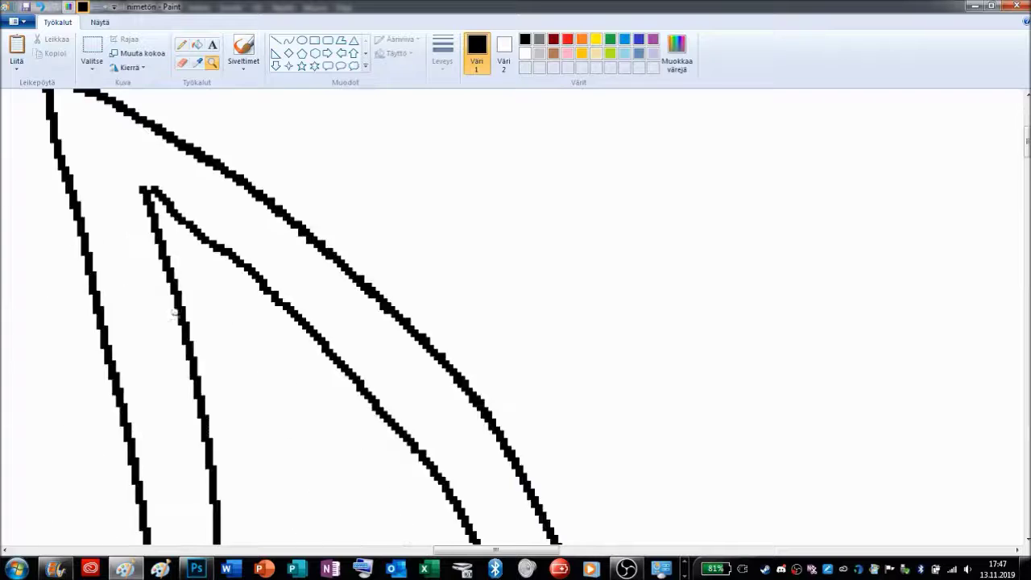
pyautogui.click(564, 205)
pyautogui.click(181, 62)
pyautogui.moveTo(303, 179); pyautogui.dragTo(461, 306)
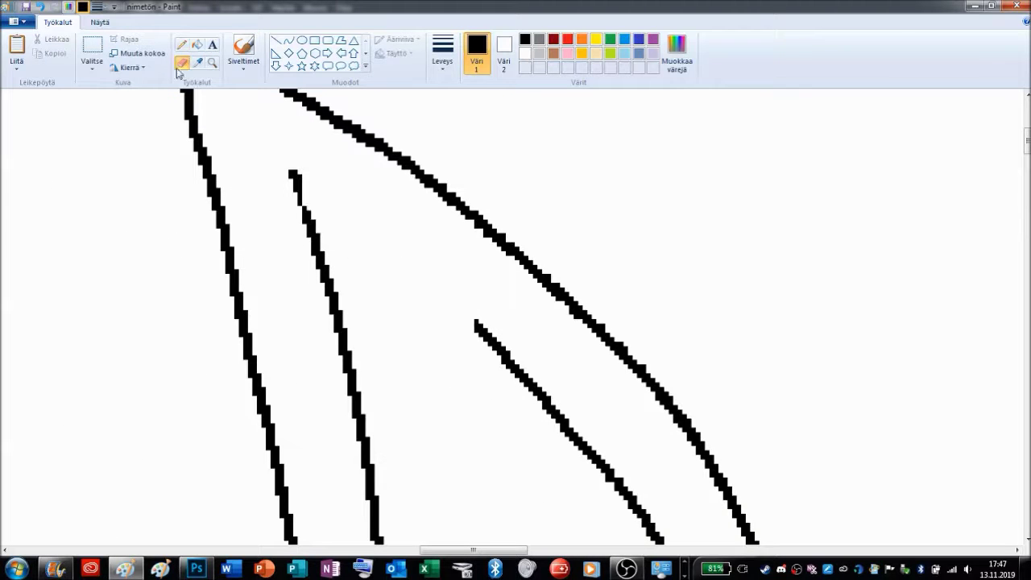
pyautogui.moveTo(288, 169)
pyautogui.mouseDown()
pyautogui.moveTo(305, 211)
pyautogui.moveTo(295, 187)
pyautogui.moveTo(317, 191)
pyautogui.moveTo(475, 326)
pyautogui.mouseUp()
pyautogui.click(181, 45)
pyautogui.hotkey('ctrl', 'z')
pyautogui.moveTo(298, 182)
pyautogui.mouseDown()
pyautogui.moveTo(396, 242)
pyautogui.moveTo(479, 320)
pyautogui.mouseUp()
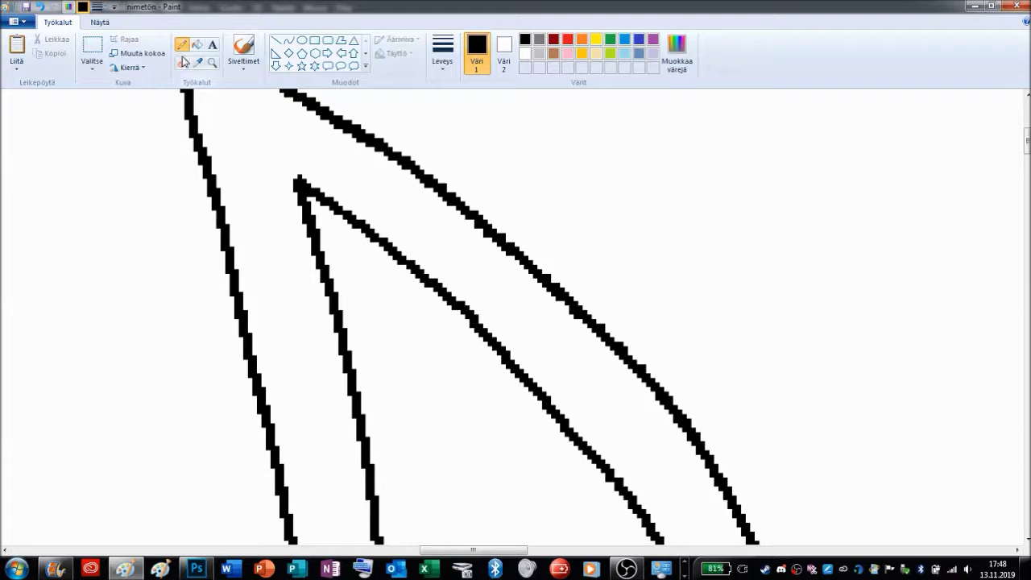
pyautogui.click(182, 62)
pyautogui.moveTo(279, 177)
pyautogui.mouseDown()
pyautogui.moveTo(288, 163)
pyautogui.moveTo(275, 170)
pyautogui.mouseUp()
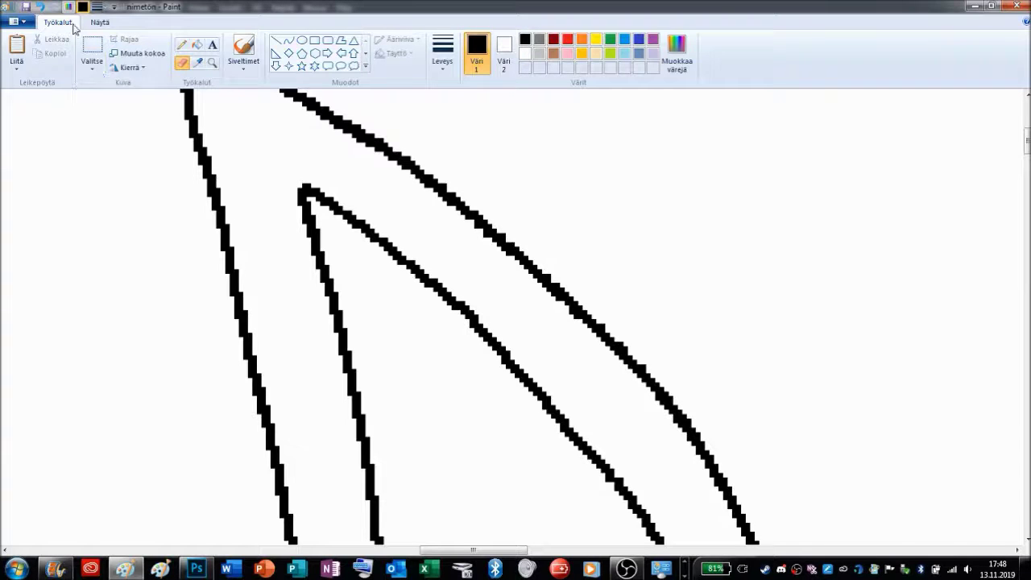
# Define a custom near-black colour and fill the horse's forelock and mane with it
pyautogui.click(100, 22)
pyautogui.click(46, 55)
pyautogui.click(80, 50)
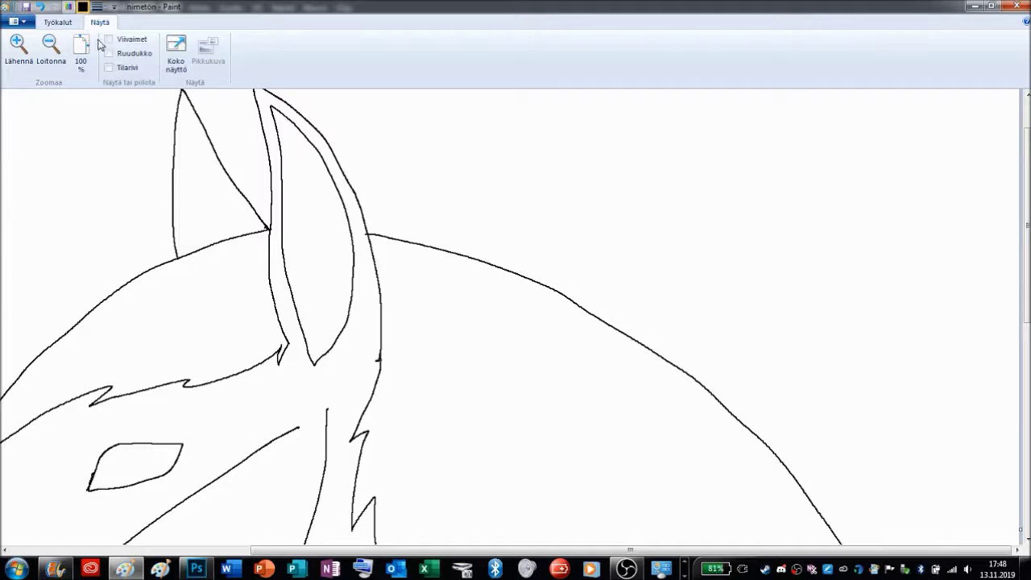
pyautogui.click(81, 51)
pyautogui.click(50, 50)
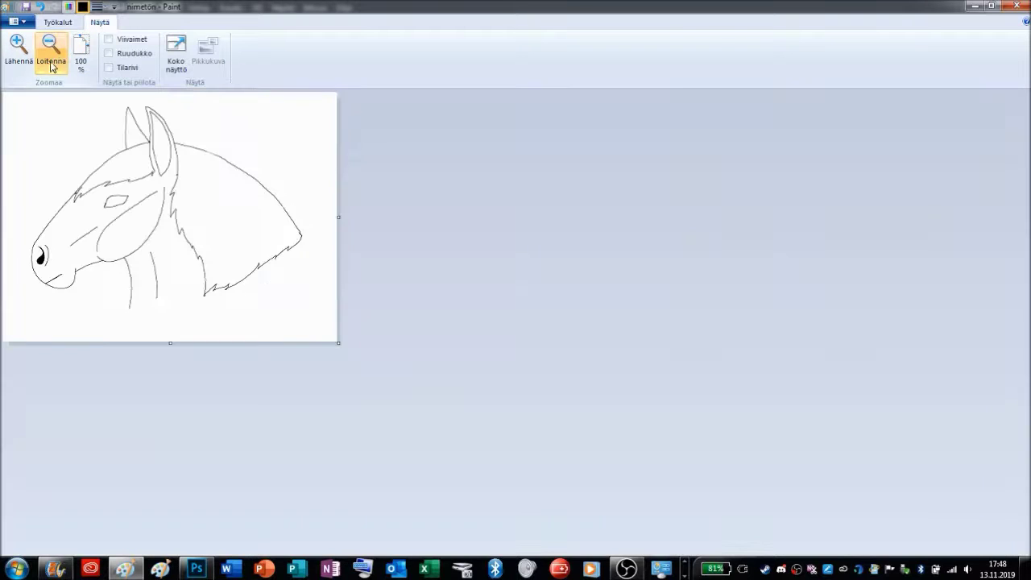
pyautogui.click(18, 50)
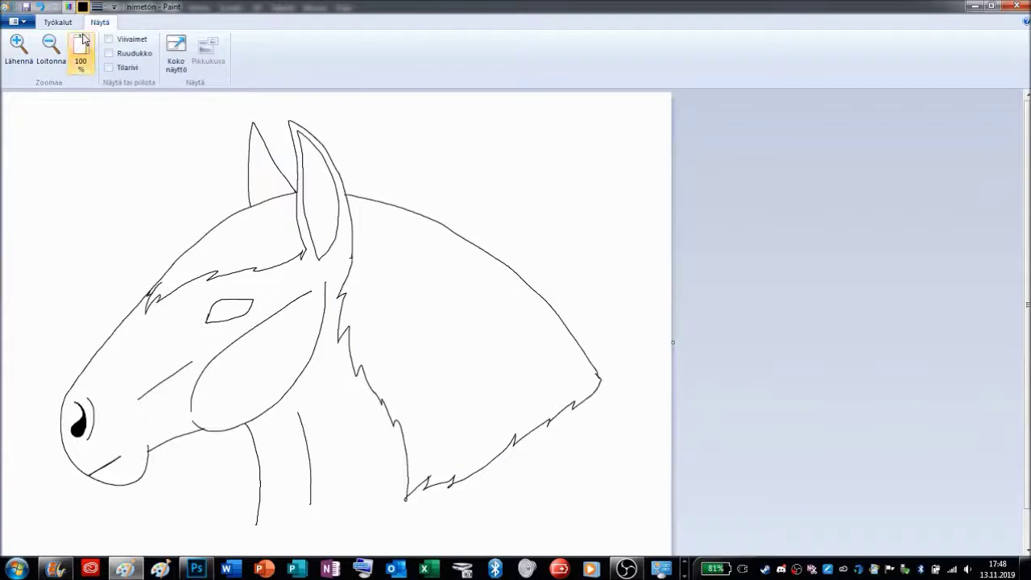
pyautogui.click(57, 22)
pyautogui.click(666, 69)
pyautogui.click(655, 310)
pyautogui.click(550, 373)
pyautogui.click(395, 371)
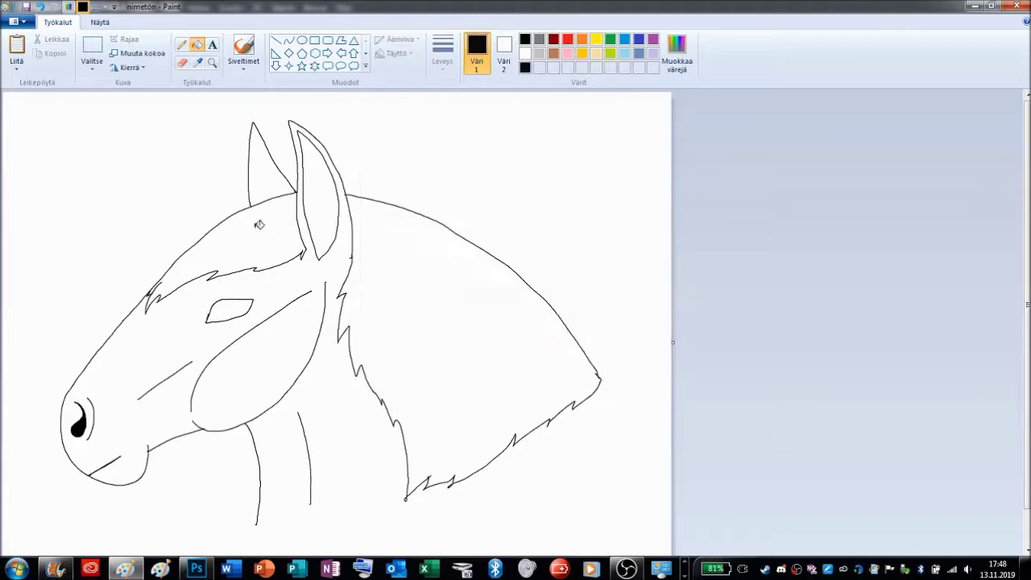
pyautogui.click(242, 238)
pyautogui.click(438, 276)
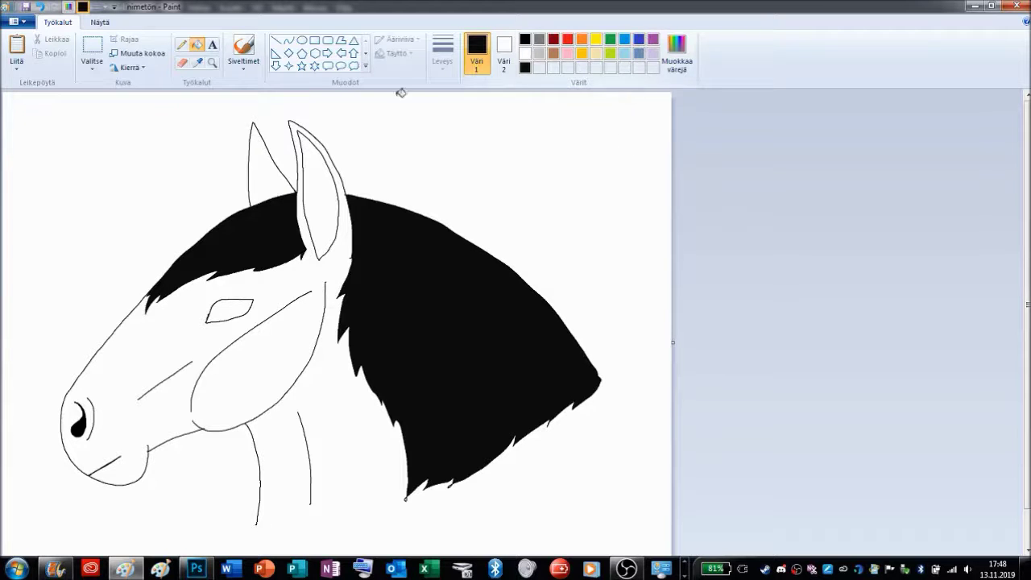
# Set colour 1 to white and colour 2 to pink, and draw a pink eraser line from the forelock down to the muzzle above the nostril
pyautogui.click(212, 62)
pyautogui.click(231, 286)
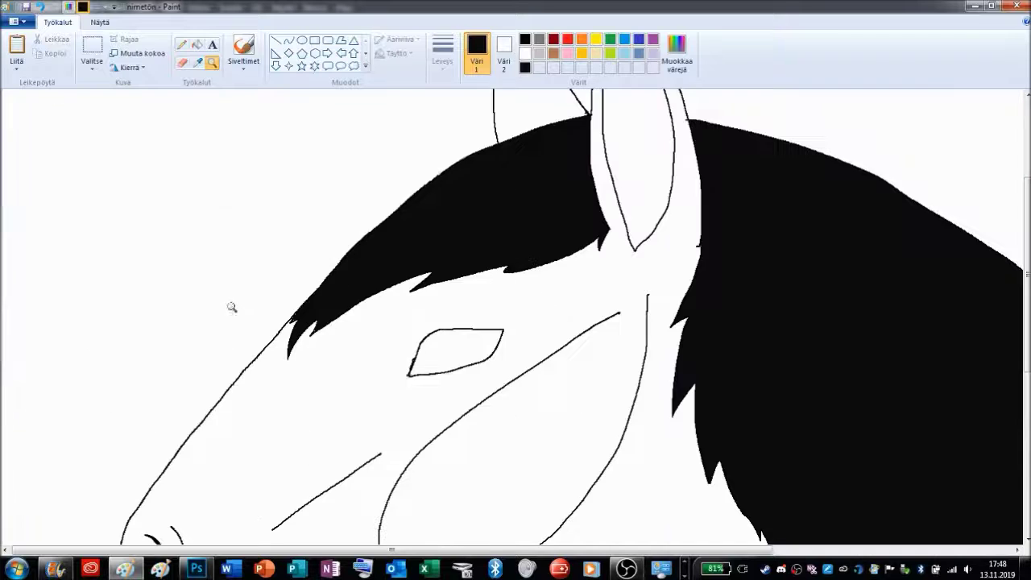
pyautogui.scroll(-3, 992, 274)
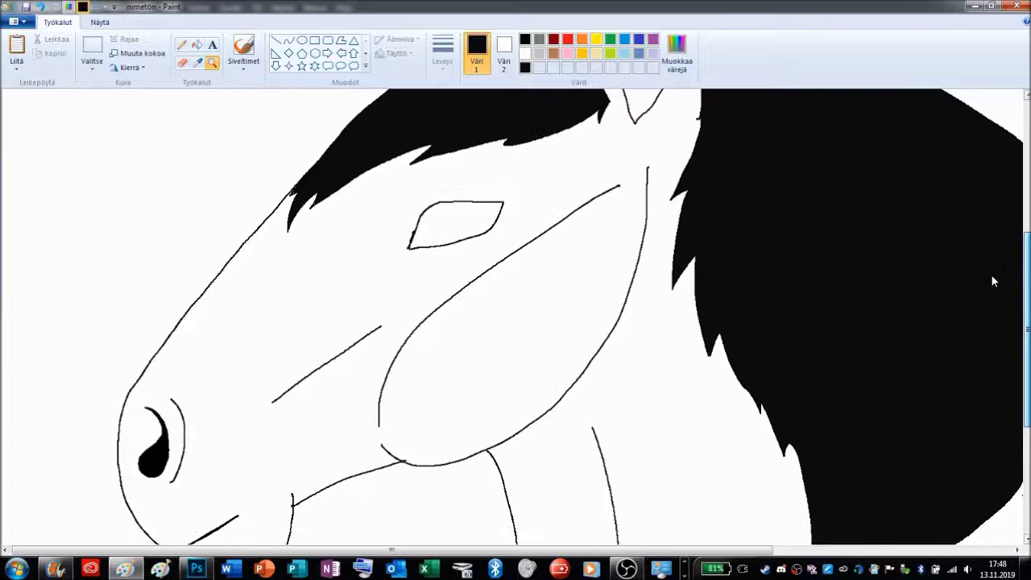
pyautogui.scroll(1, 422, 263)
pyautogui.click(182, 62)
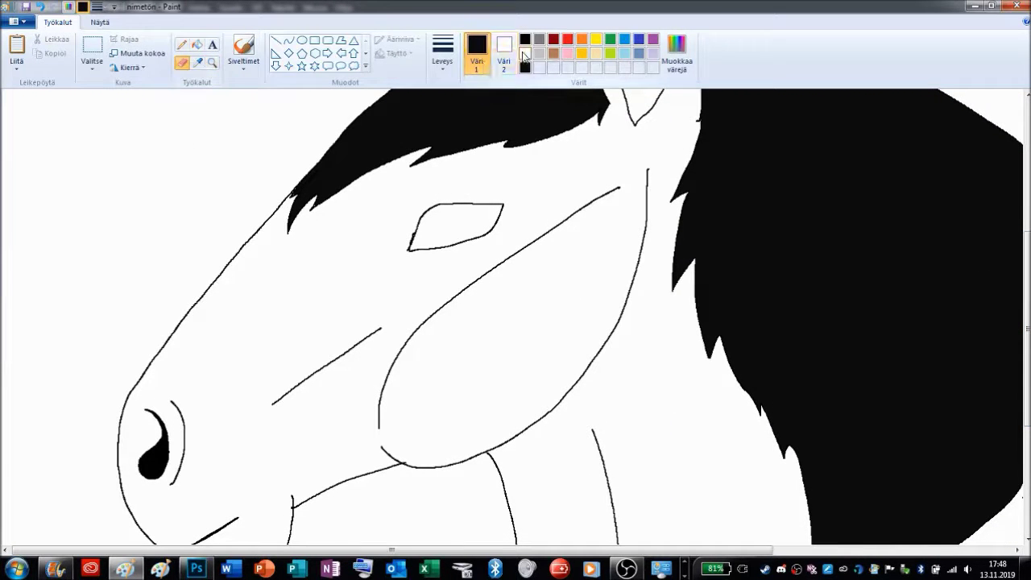
pyautogui.click(525, 53)
pyautogui.click(504, 54)
pyautogui.click(568, 53)
pyautogui.click(441, 53)
pyautogui.click(414, 153)
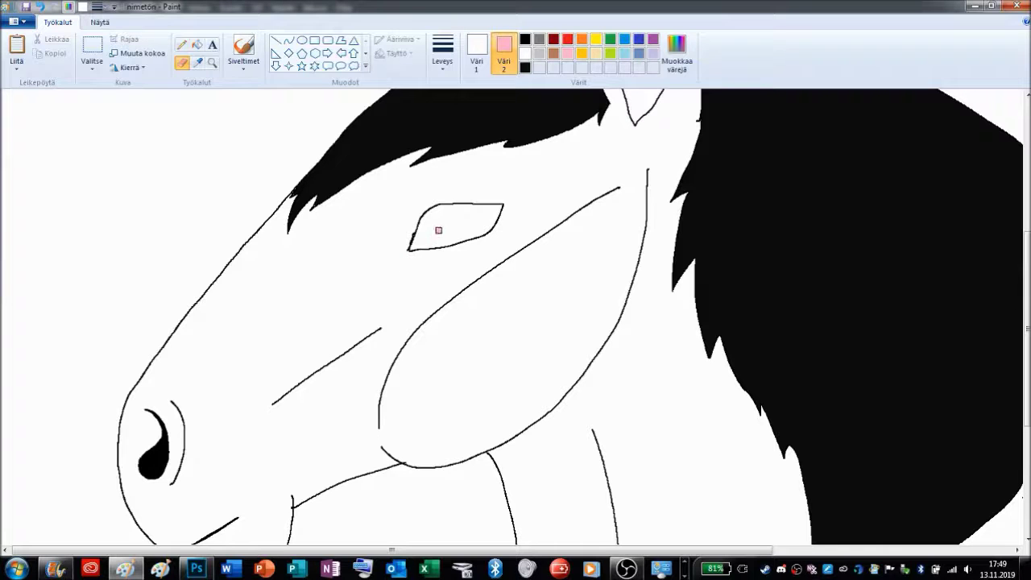
pyautogui.moveTo(456, 153)
pyautogui.mouseDown()
pyautogui.moveTo(287, 276)
pyautogui.moveTo(187, 380)
pyautogui.moveTo(132, 420)
pyautogui.mouseUp()
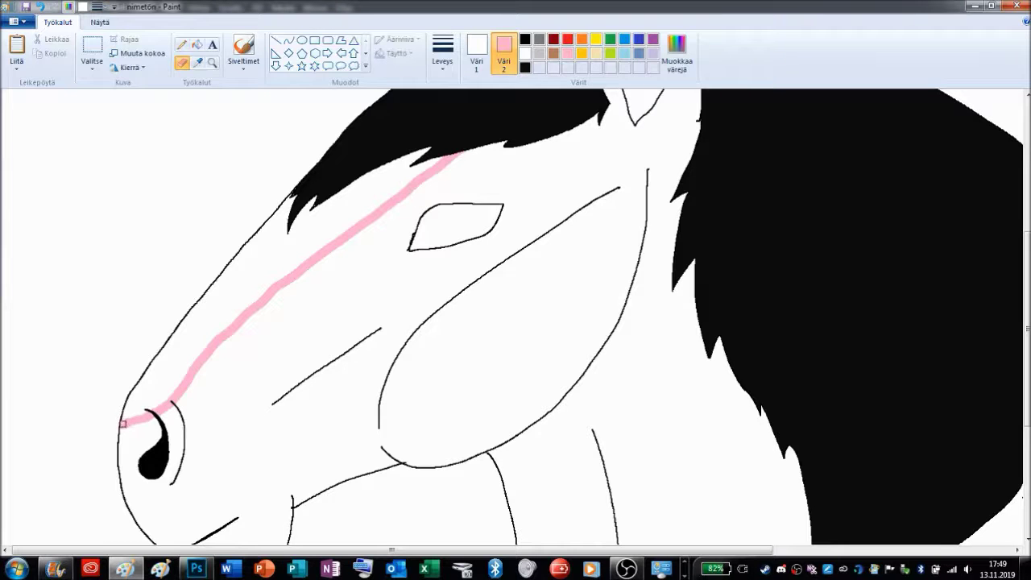
pyautogui.scroll(-5, 171, 407)
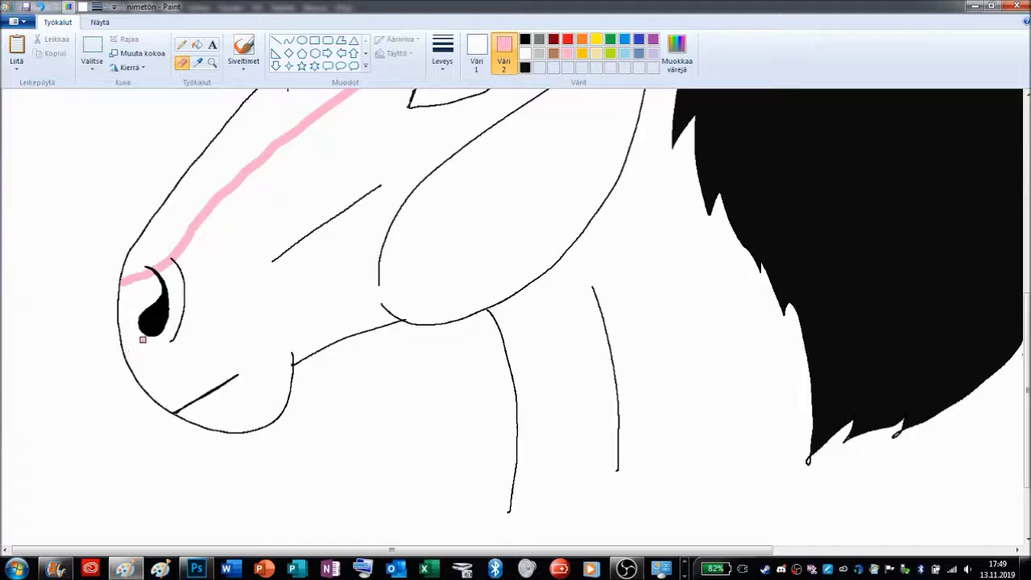
pyautogui.moveTo(121, 338)
pyautogui.mouseDown()
pyautogui.moveTo(156, 349)
pyautogui.moveTo(203, 345)
pyautogui.moveTo(262, 395)
pyautogui.mouseUp()
pyautogui.hotkey('ctrl', 'z')
# Draw a pink line across the muzzle from the nose edge below the nostril to the chin
pyautogui.click(100, 21)
pyautogui.click(50, 50)
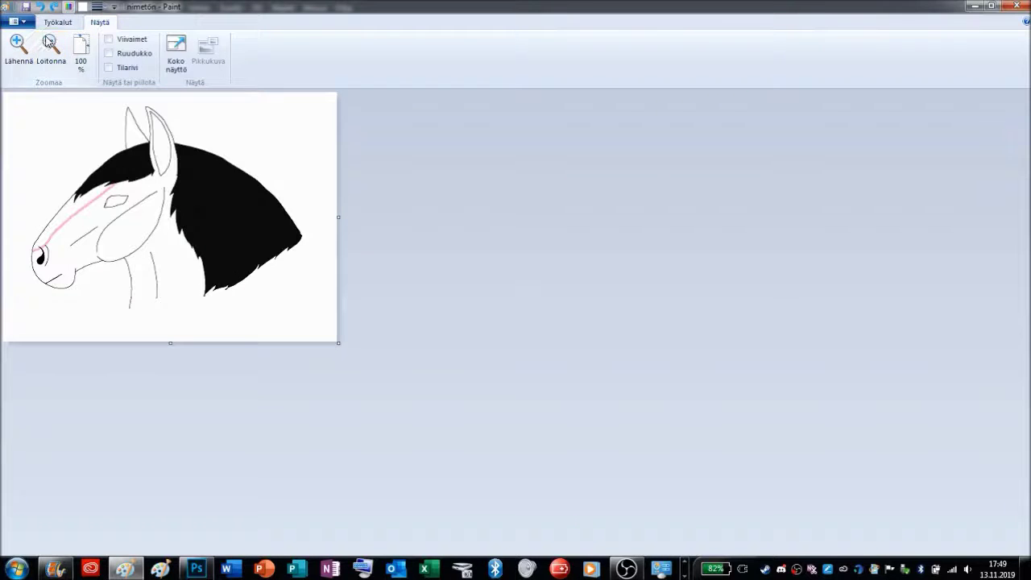
pyautogui.click(58, 22)
pyautogui.click(212, 62)
pyautogui.click(161, 221)
pyautogui.click(255, 290)
pyautogui.scroll(-1, 673, 240)
pyautogui.scroll(-2, 564, 323)
pyautogui.click(182, 44)
pyautogui.click(182, 63)
pyautogui.moveTo(119, 423)
pyautogui.mouseDown()
pyautogui.moveTo(178, 480)
pyautogui.moveTo(272, 525)
pyautogui.mouseUp()
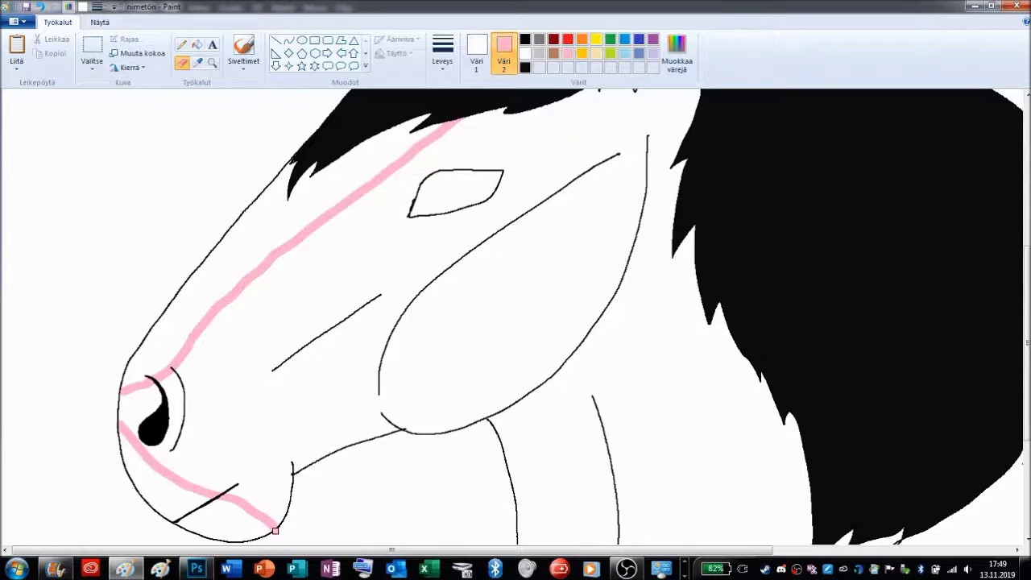
# Recolour the line between the forelock and the nostril brown, including its short piece at the nose edge
pyautogui.scroll(3, 276, 530)
pyautogui.click(196, 45)
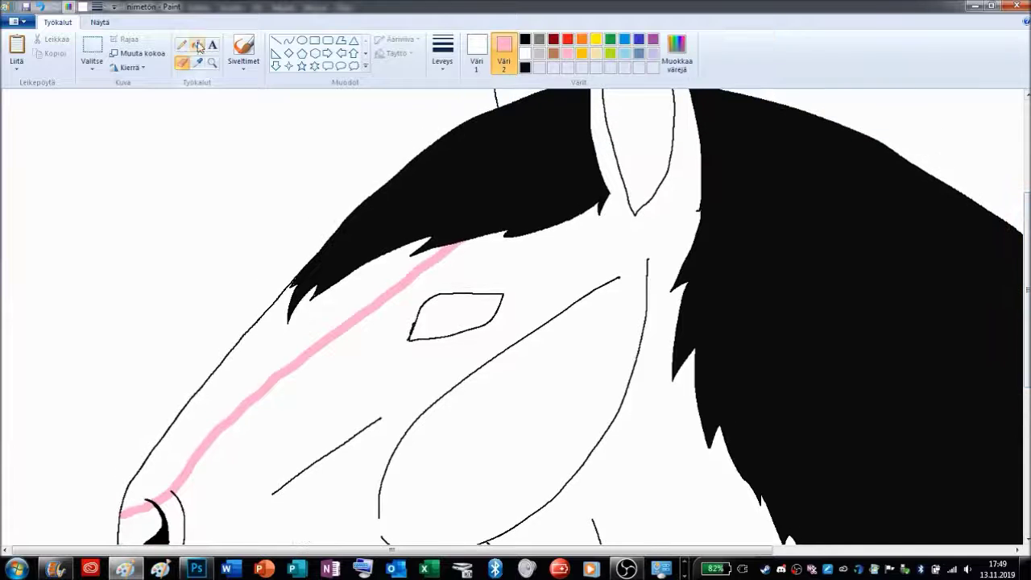
pyautogui.click(554, 53)
pyautogui.rightClick(355, 313)
pyautogui.rightClick(157, 506)
pyautogui.click(100, 22)
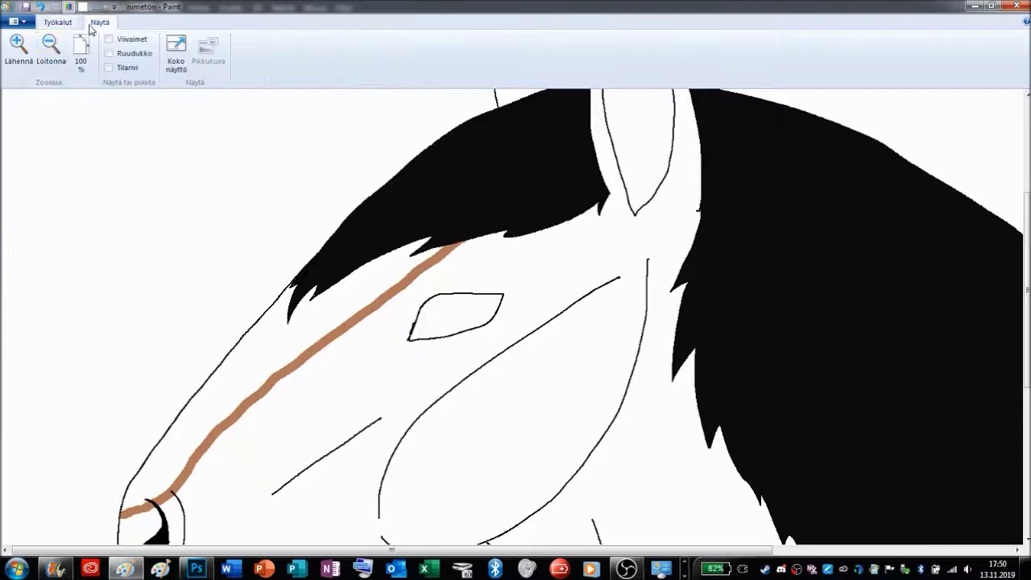
pyautogui.click(50, 48)
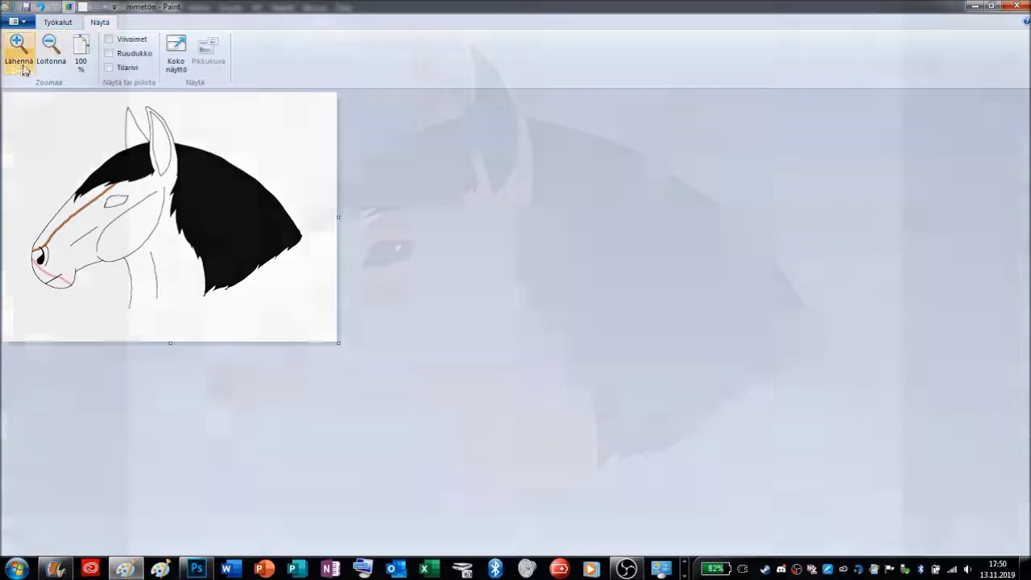
pyautogui.click(18, 49)
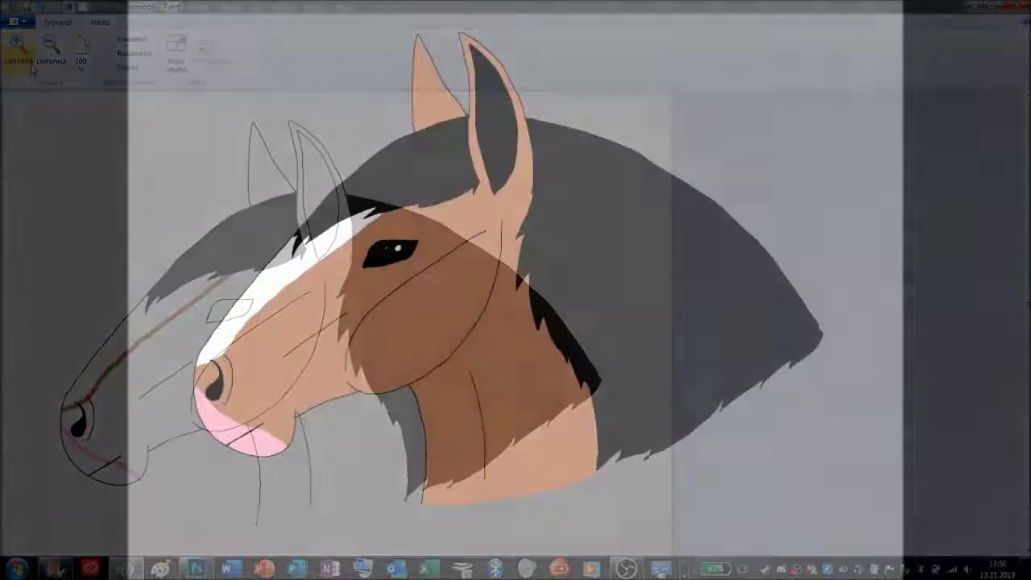